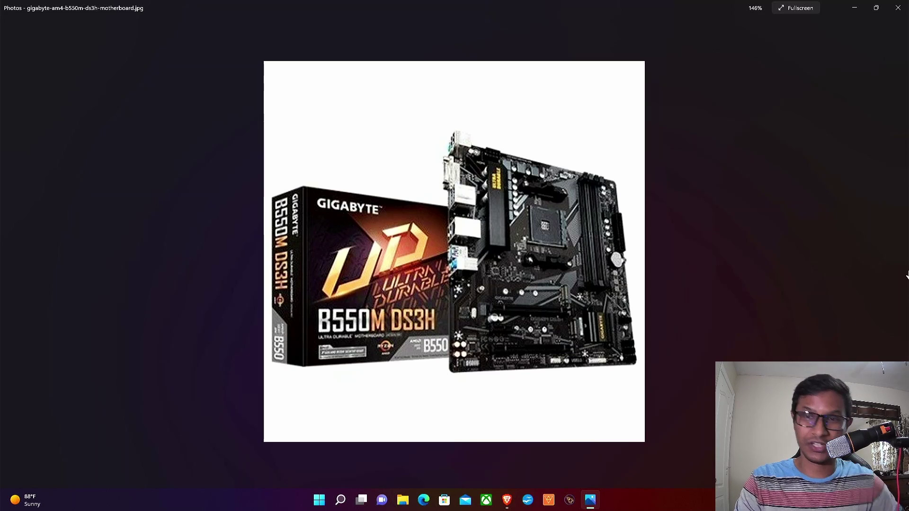
- Close the motherboard picture and restart Windows from the Start menu's power options
key(alt+F4)
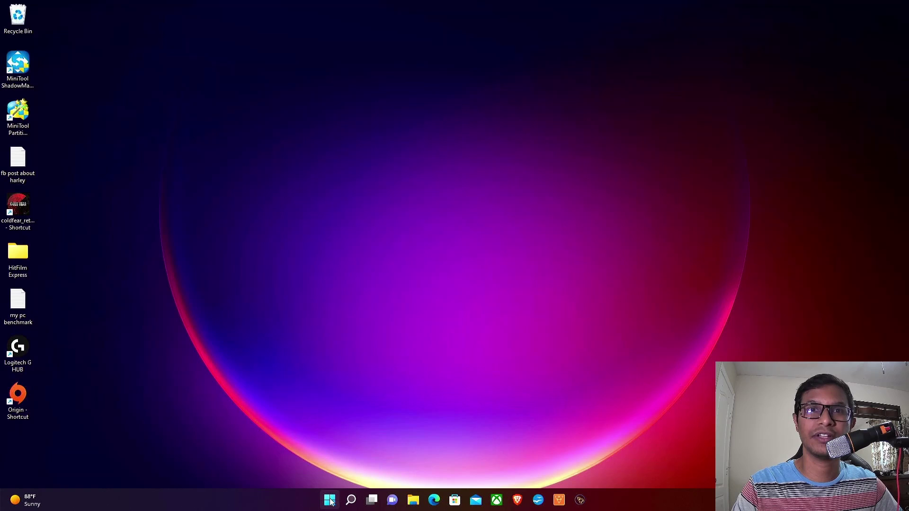
click(330, 501)
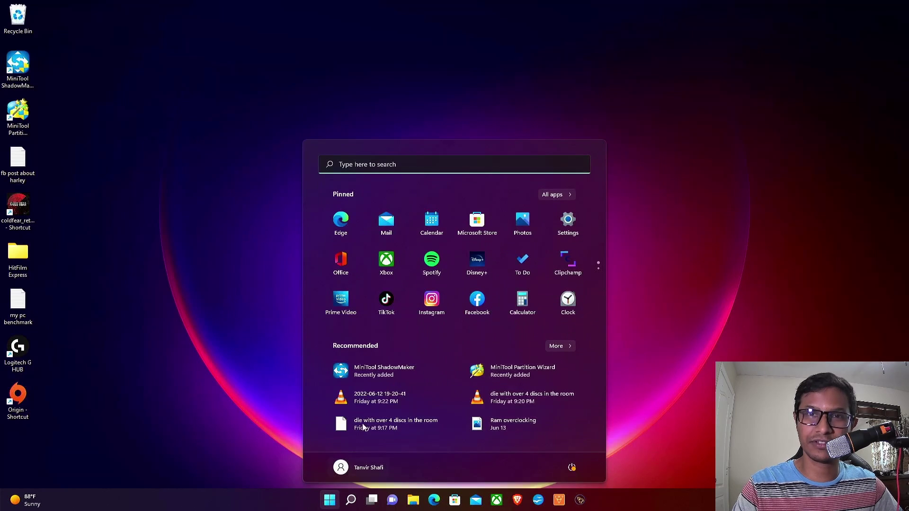
click(572, 469)
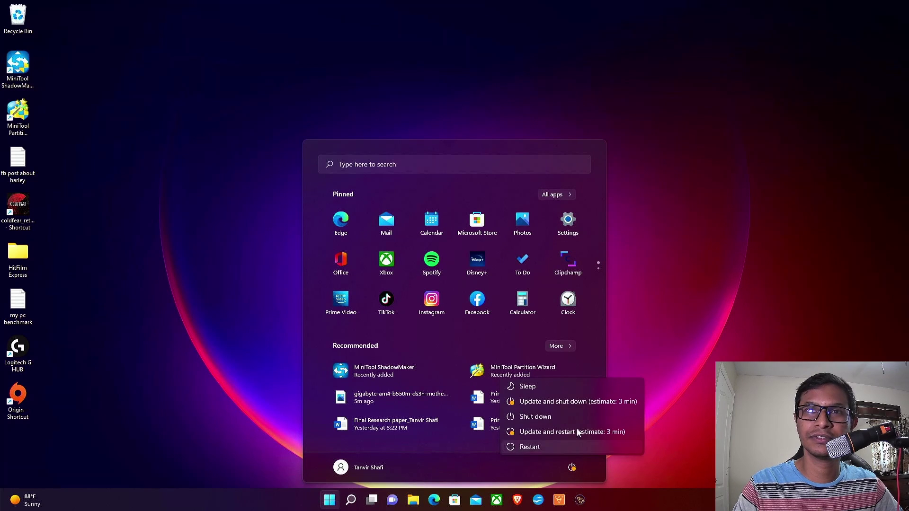
click(537, 447)
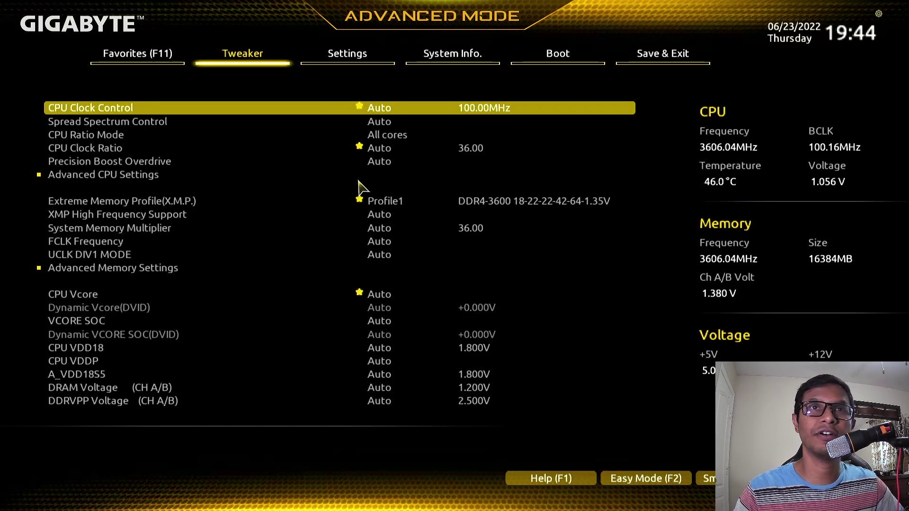
- Switch the Gigabyte BIOS from Advanced Mode to the Easy Mode (F2) overview
click(646, 481)
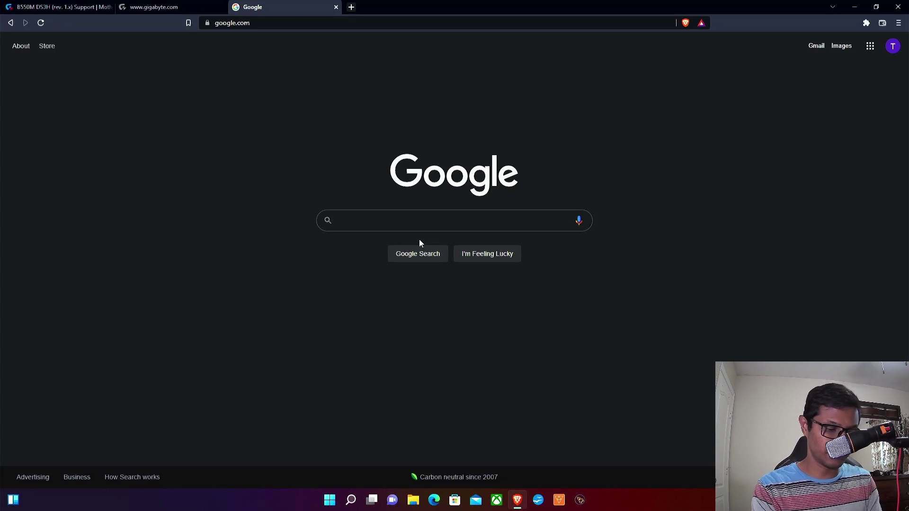
- Search Google for 'gigabyte b550m ds3h driver download' and open the B550M DS3H support page result
text(giga)
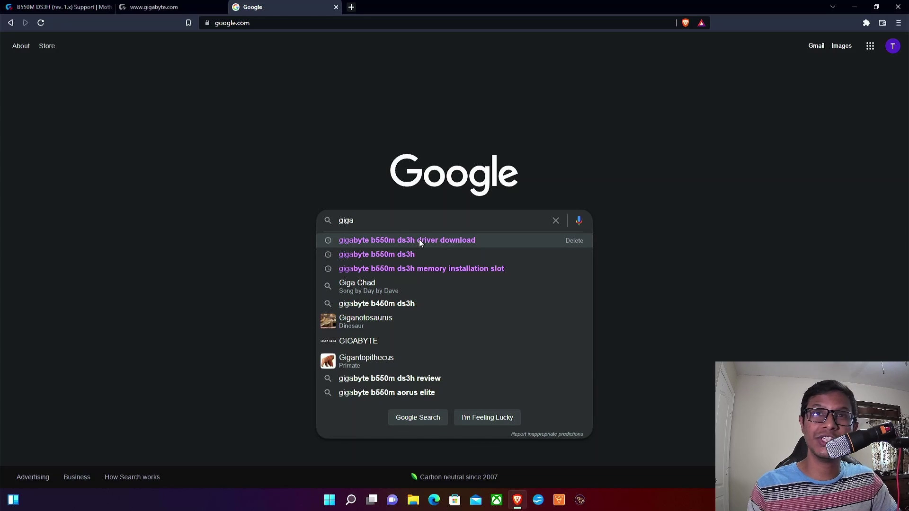
click(419, 240)
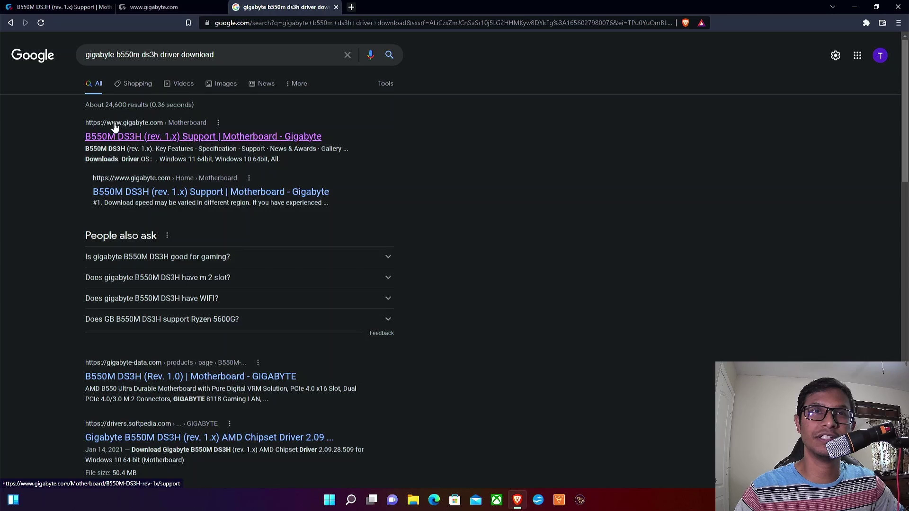
click(205, 138)
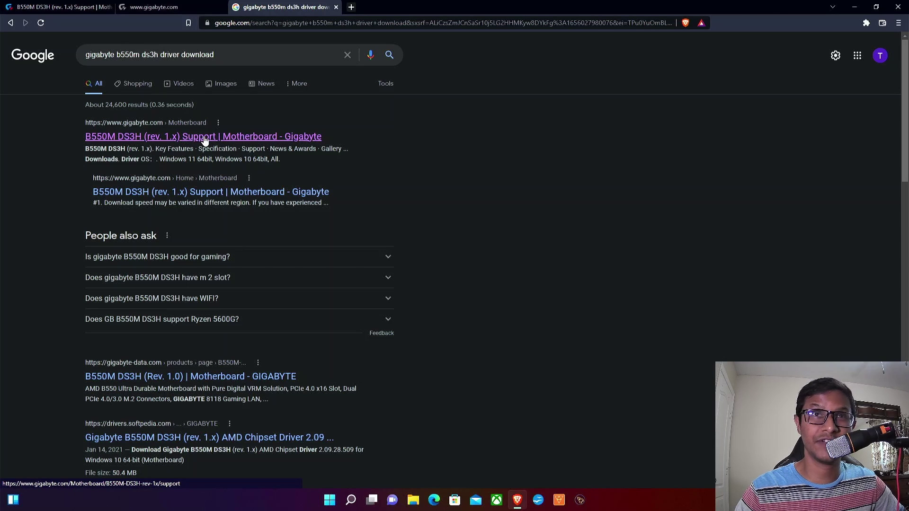
- Open the B550M DS3H (rev. 1.x) support page and expand the BIOS downloads list, topped by F15c
click(203, 136)
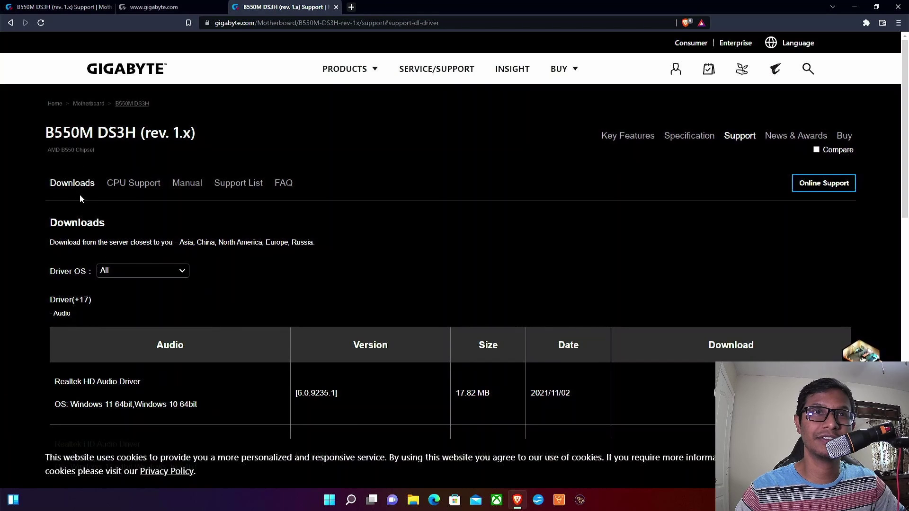
scroll(81, 209, down, 1)
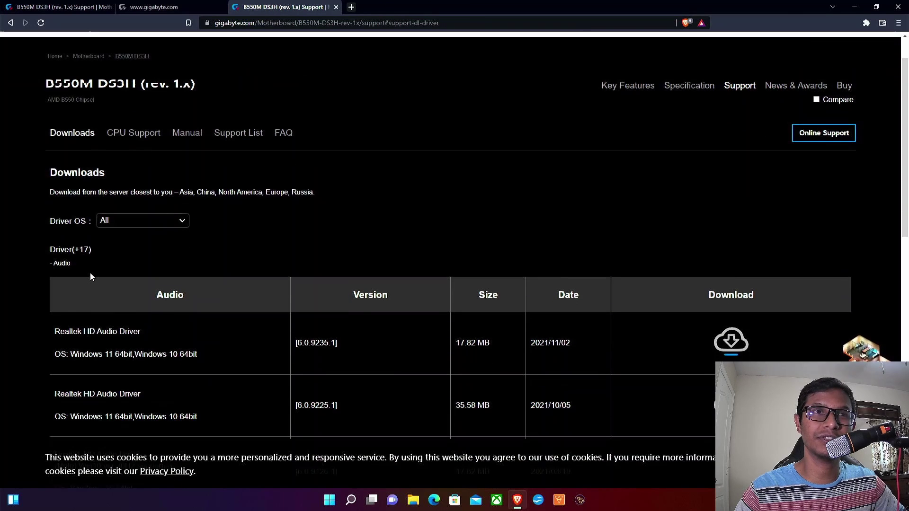
scroll(90, 273, down, 5)
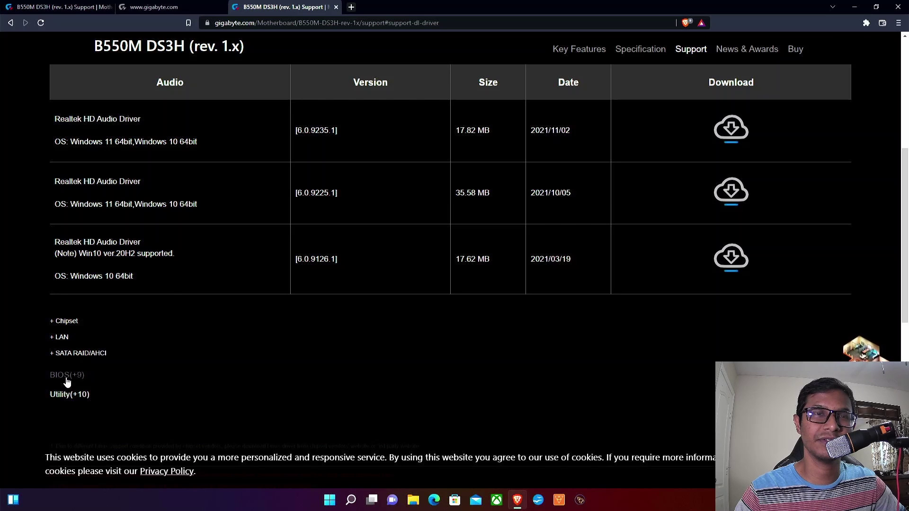
click(67, 377)
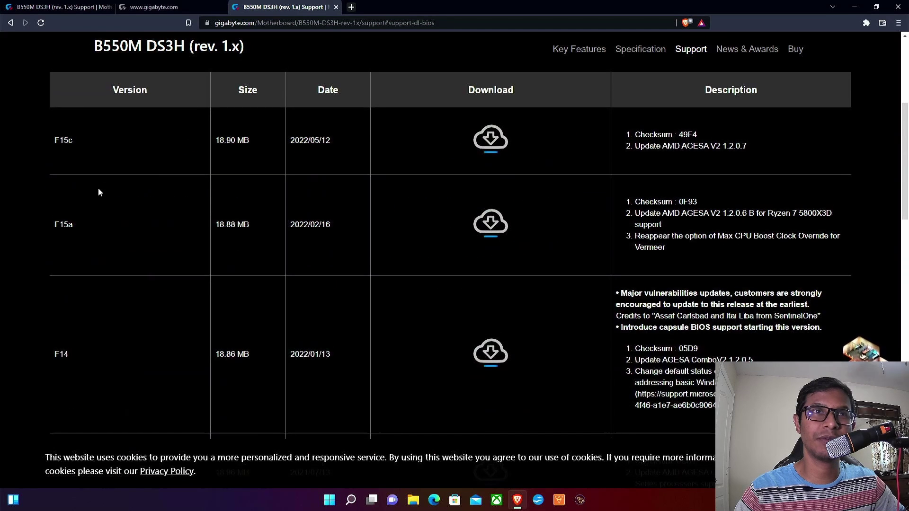
scroll(123, 237, up, 1)
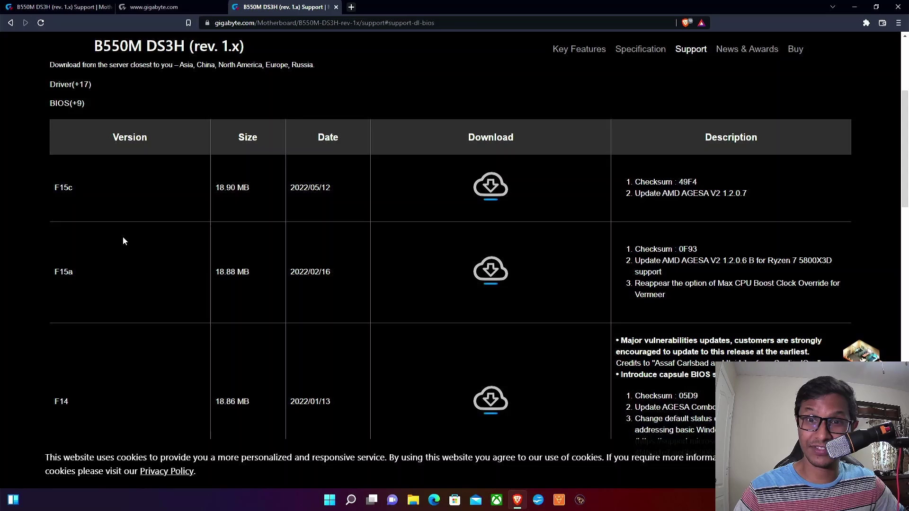
scroll(385, 308, down, 20)
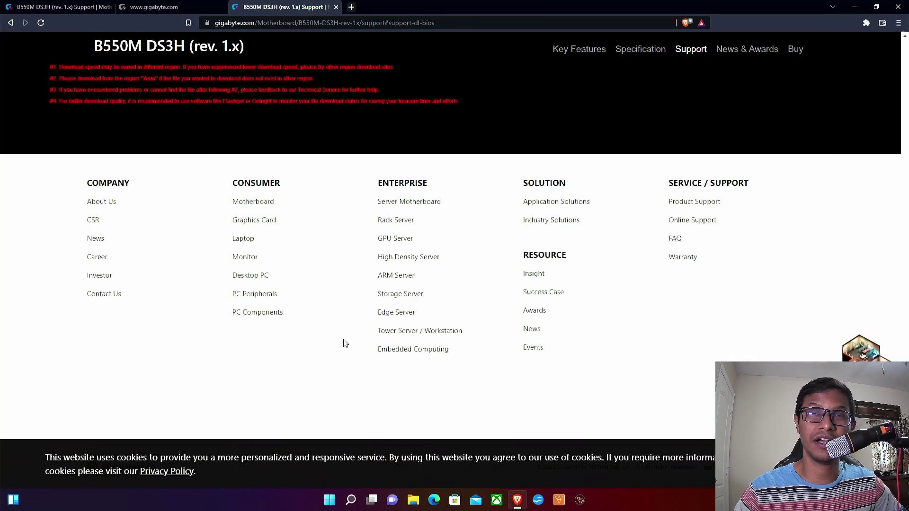
scroll(344, 345, up, 8)
scroll(322, 339, up, 12)
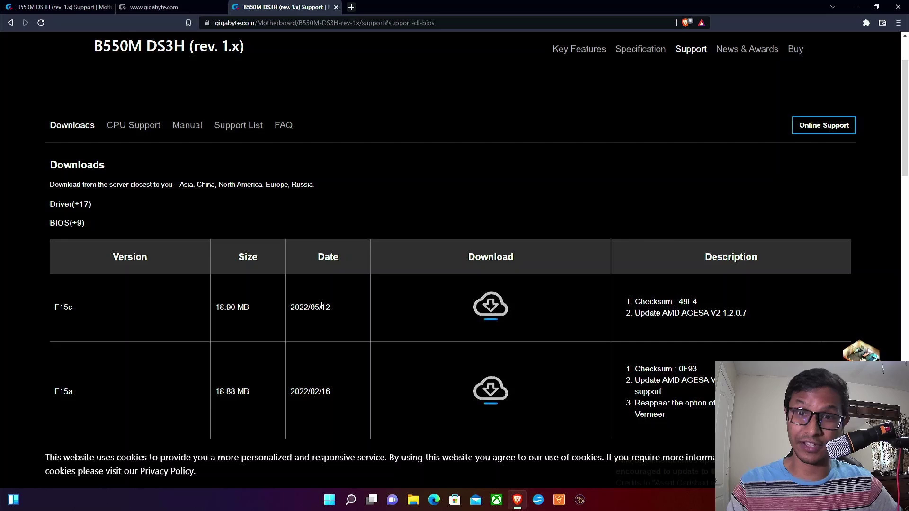
scroll(299, 324, down, 1)
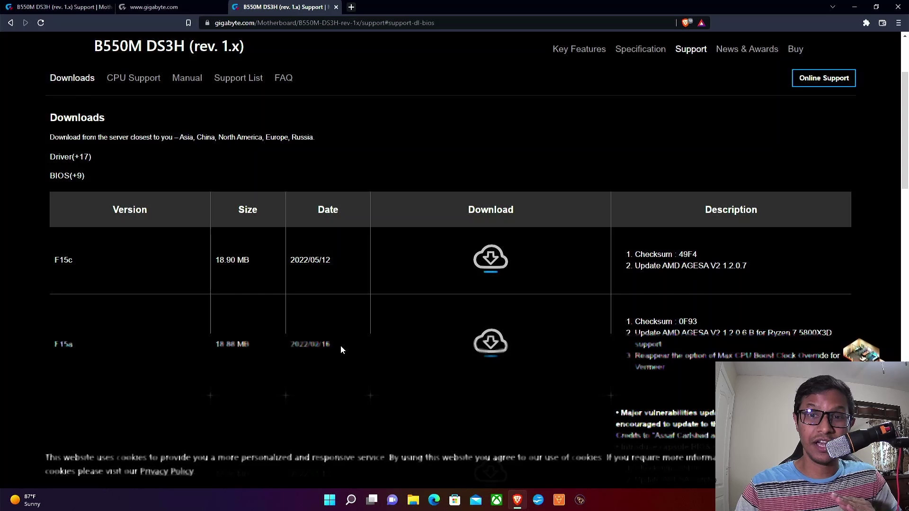
- Highlight the F15c and F15a rows for comparison, then the newest version F15c
scroll(325, 360, down, 1)
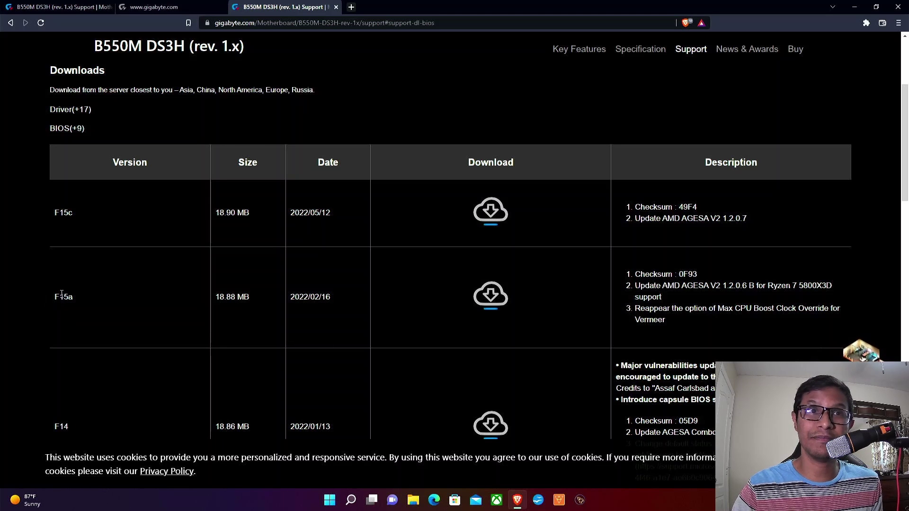
drag(47, 292, 81, 297)
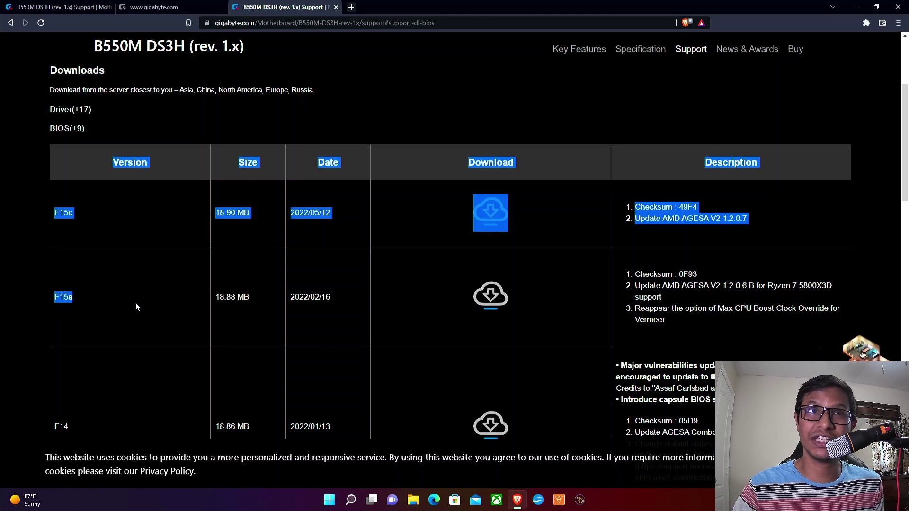
click(109, 279)
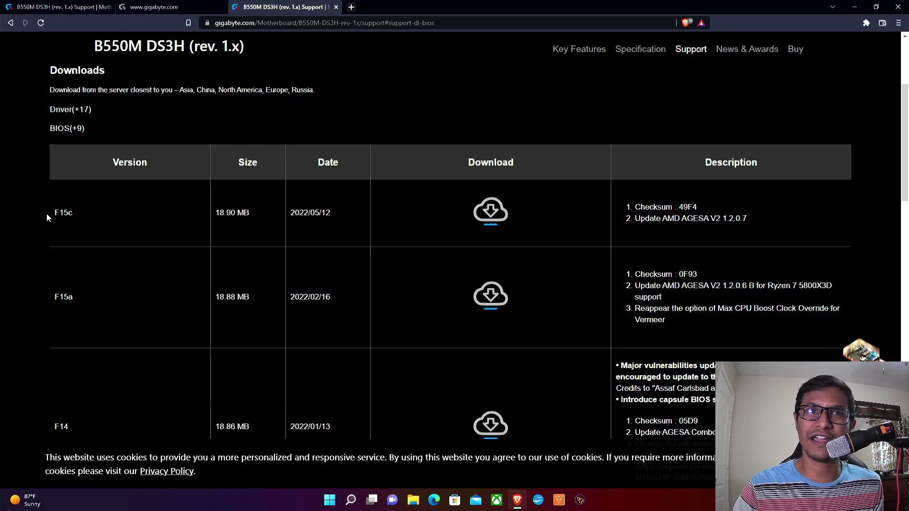
drag(50, 212, 72, 212)
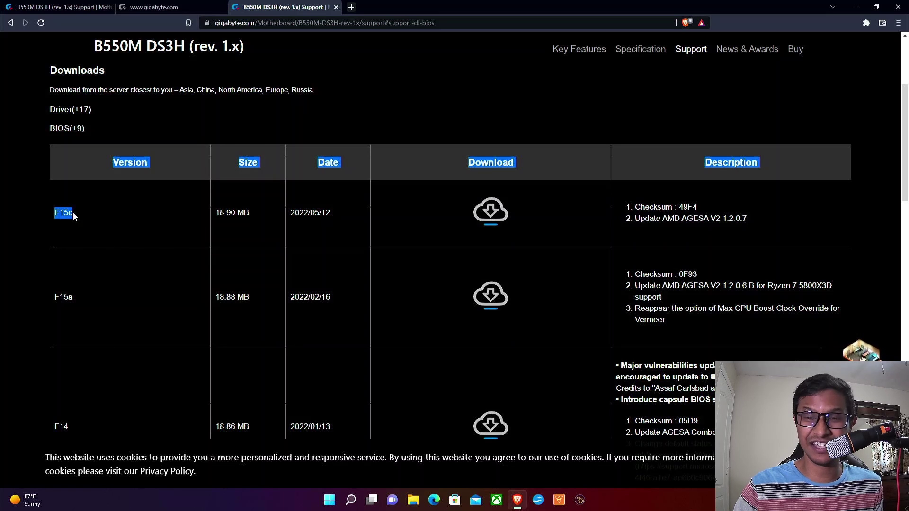
- Download the F15c BIOS zip and save it to the Downloads folder
scroll(173, 290, down, 9)
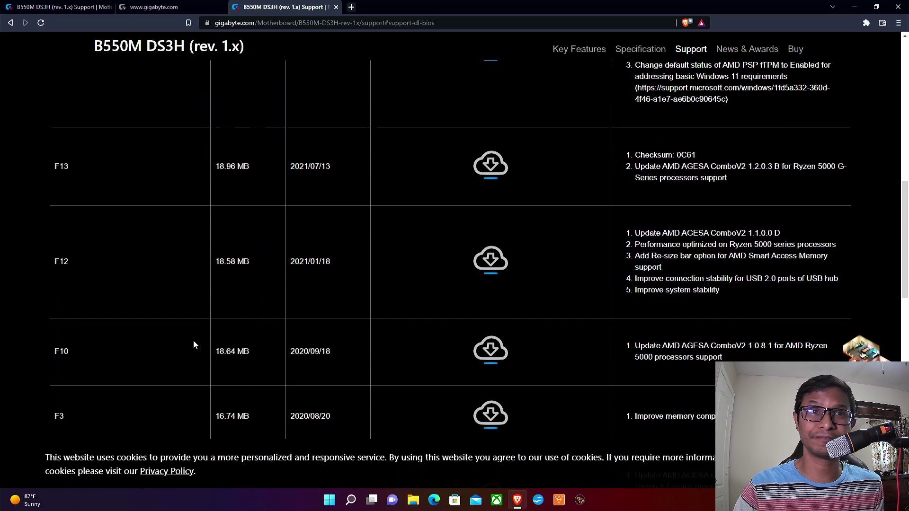
scroll(158, 349, down, 1)
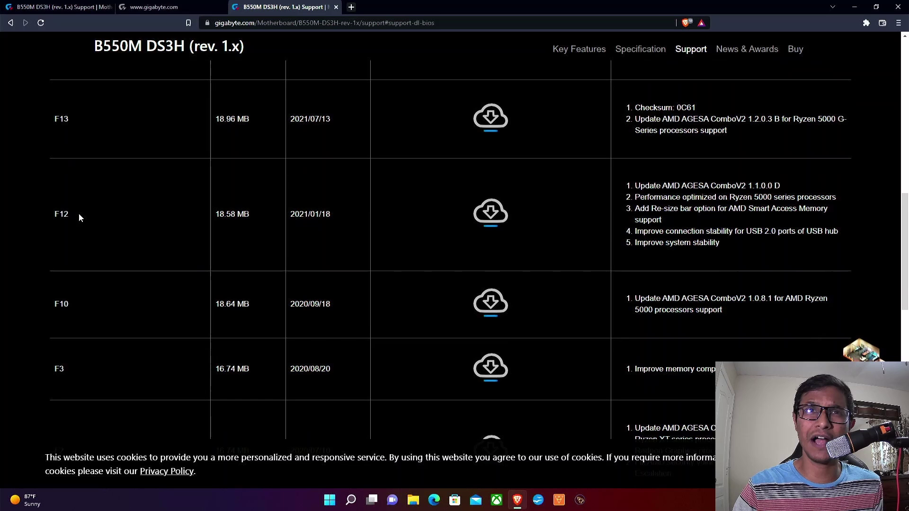
scroll(133, 127, up, 1)
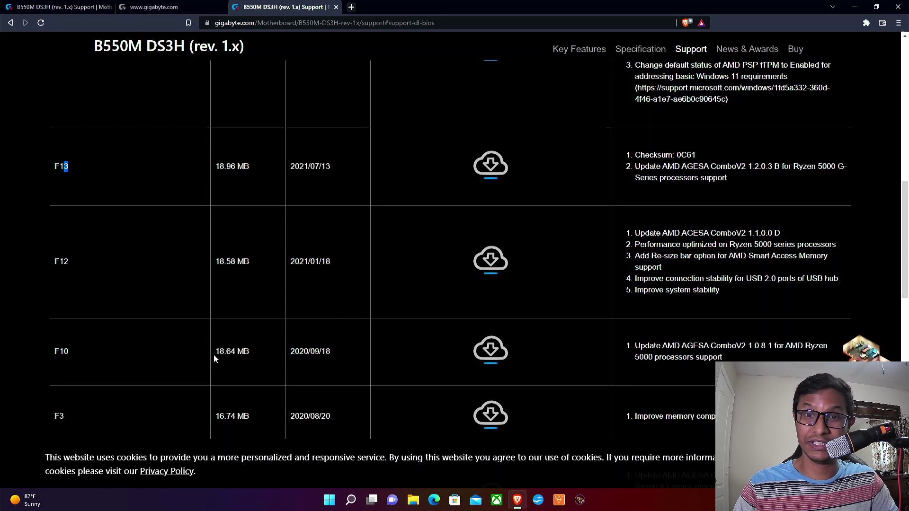
scroll(214, 354, up, 5)
scroll(72, 303, up, 4)
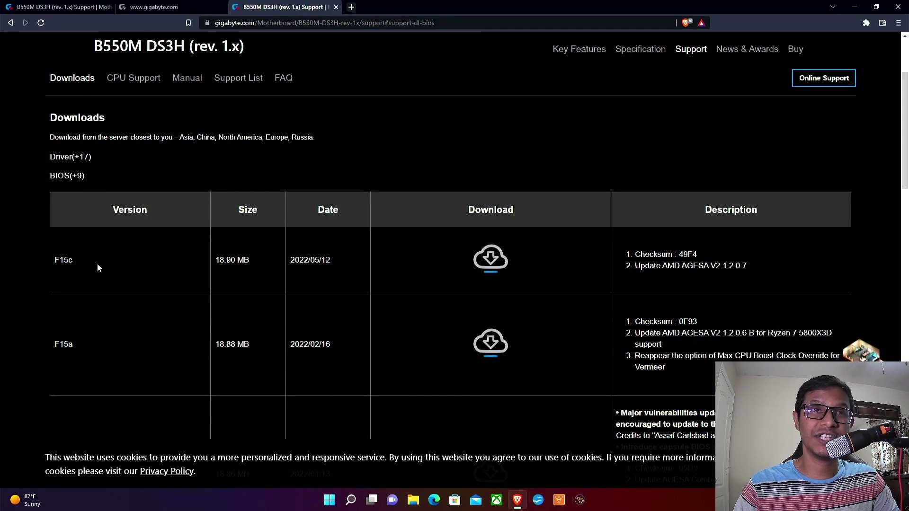
click(493, 269)
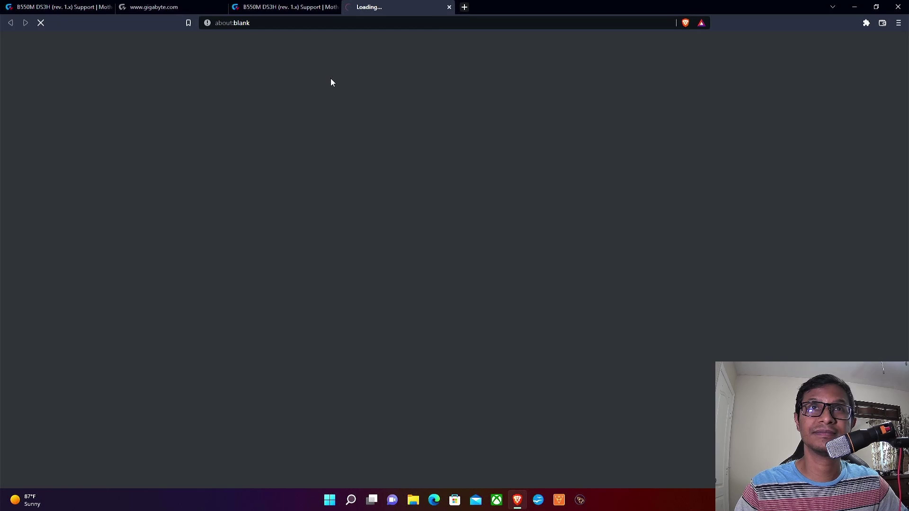
click(222, 212)
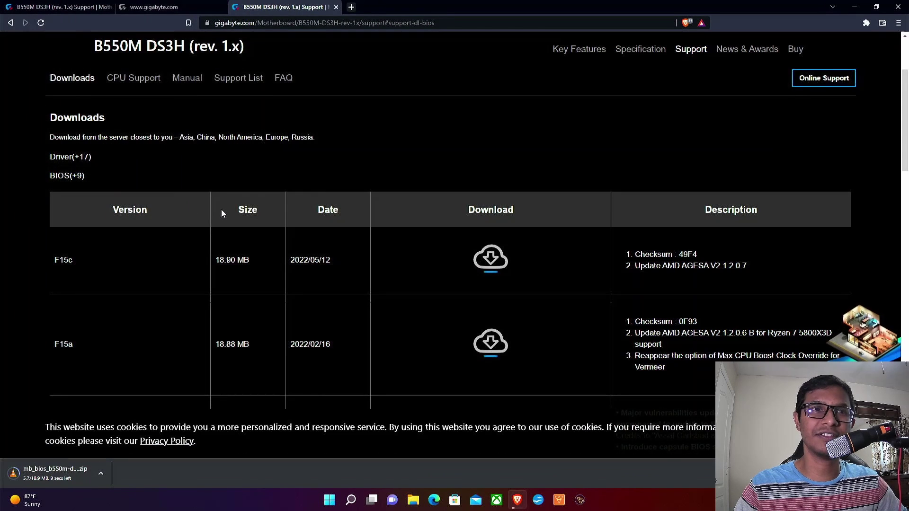
- Show the downloaded BIOS zip in its Downloads folder, maximized to full screen
click(100, 472)
click(135, 440)
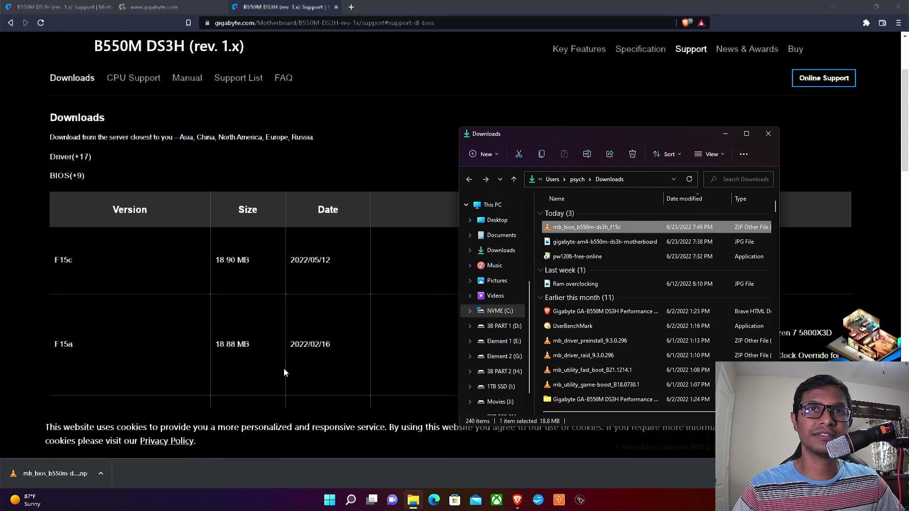
click(747, 134)
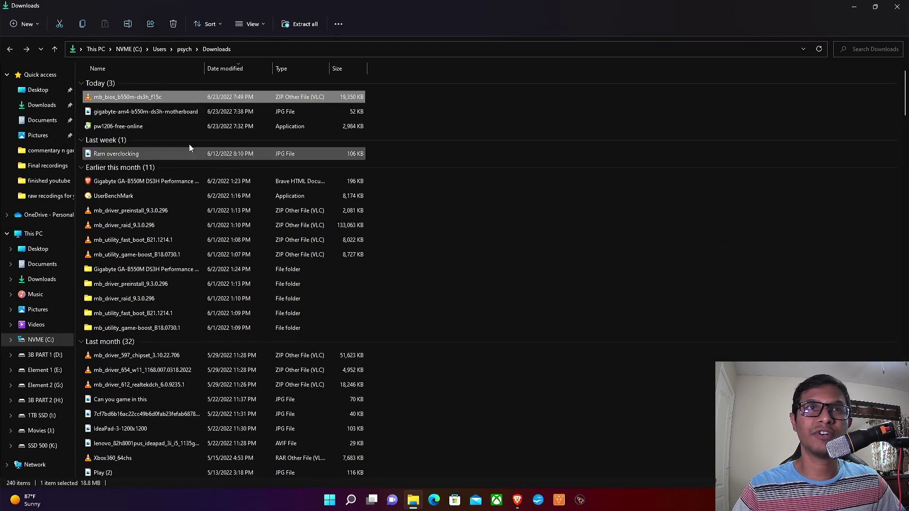
- Extract mb_bios_b550m-ds3h_f15c into its own folder and maximize the extracted-files window
right_click(152, 98)
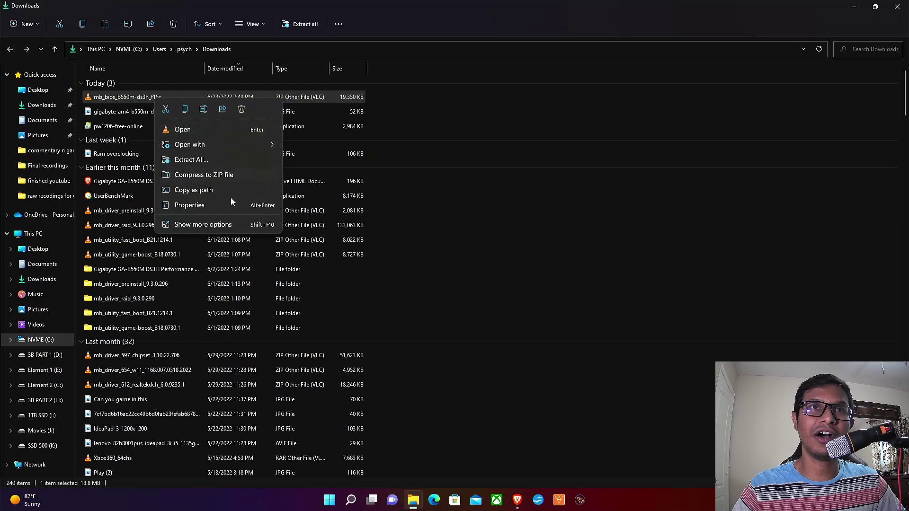
click(191, 160)
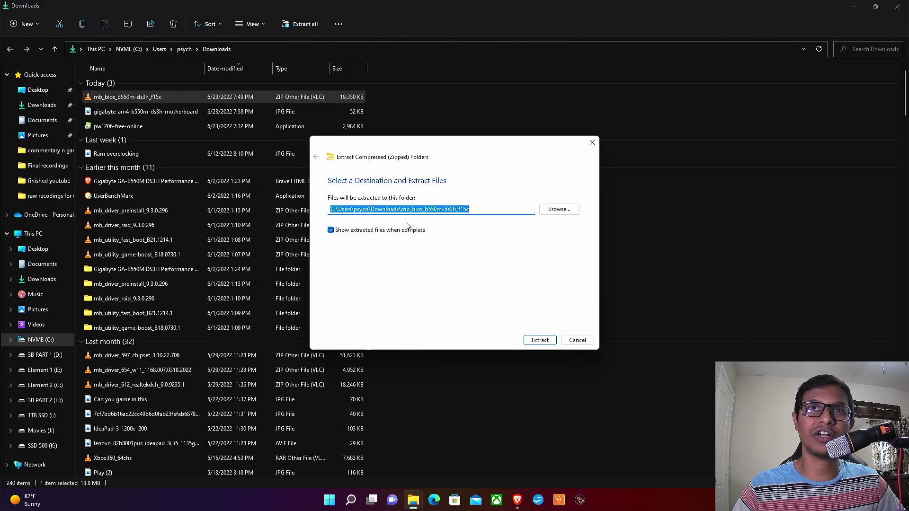
click(542, 342)
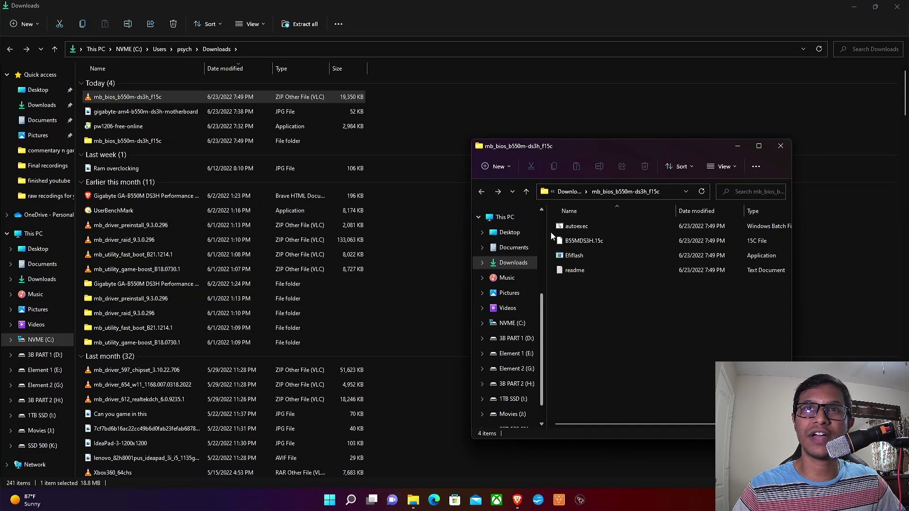
click(760, 150)
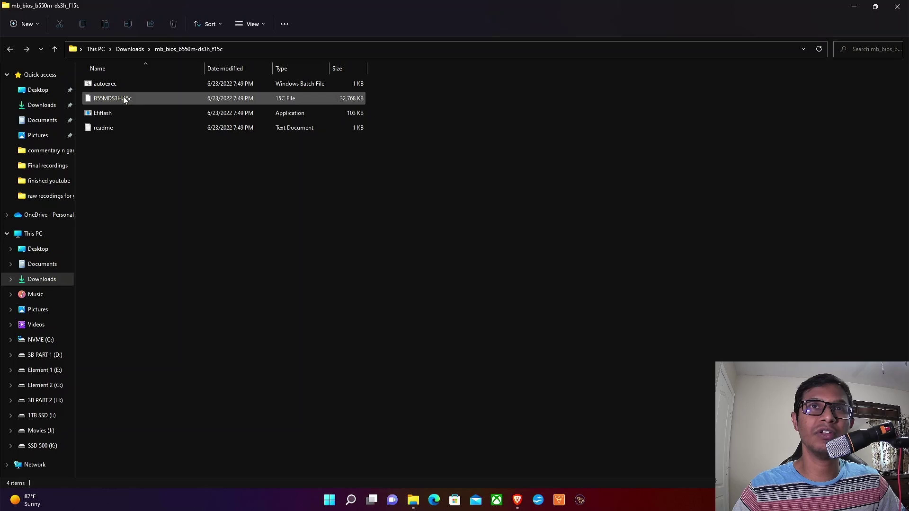
- Point out the B55MDS3H.15c BIOS file, then go back to the Downloads folder
click(109, 100)
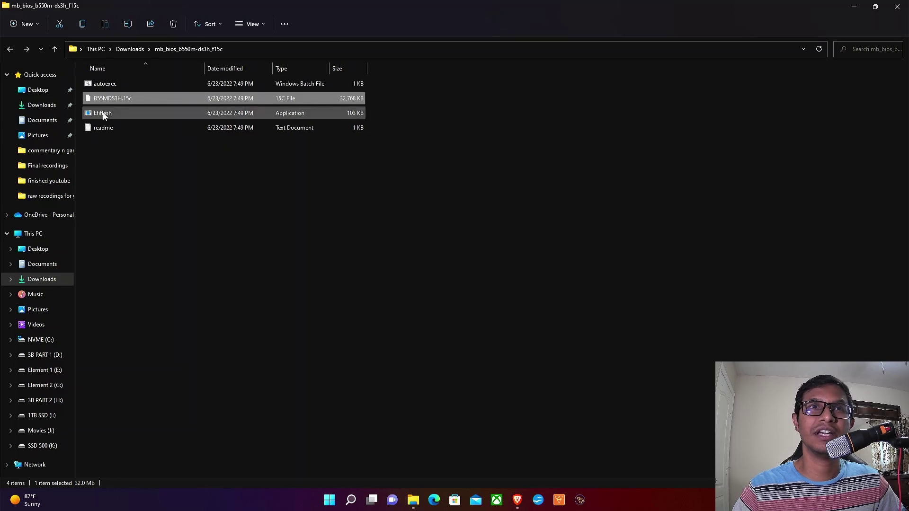
key(alt+Left)
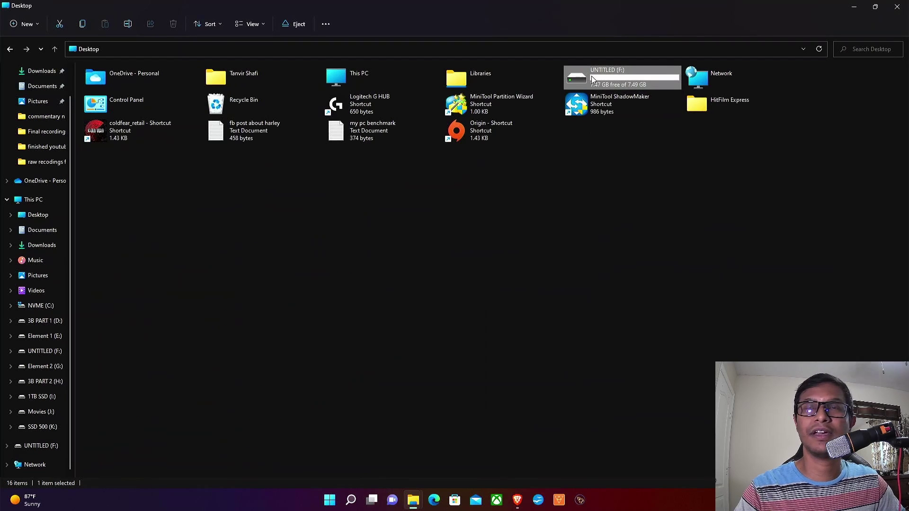
- Quick-format the UNTITLED (F:) USB drive as FAT32, confirming the data erase
right_click(592, 76)
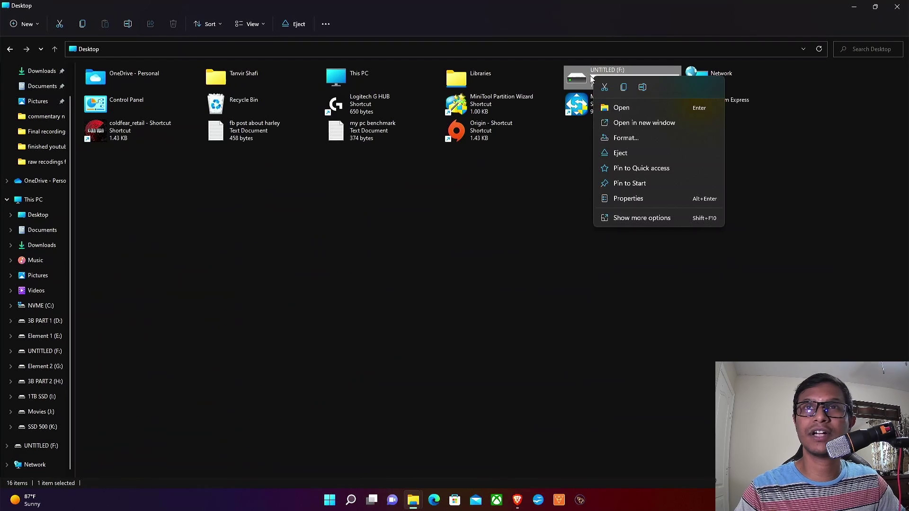
click(625, 139)
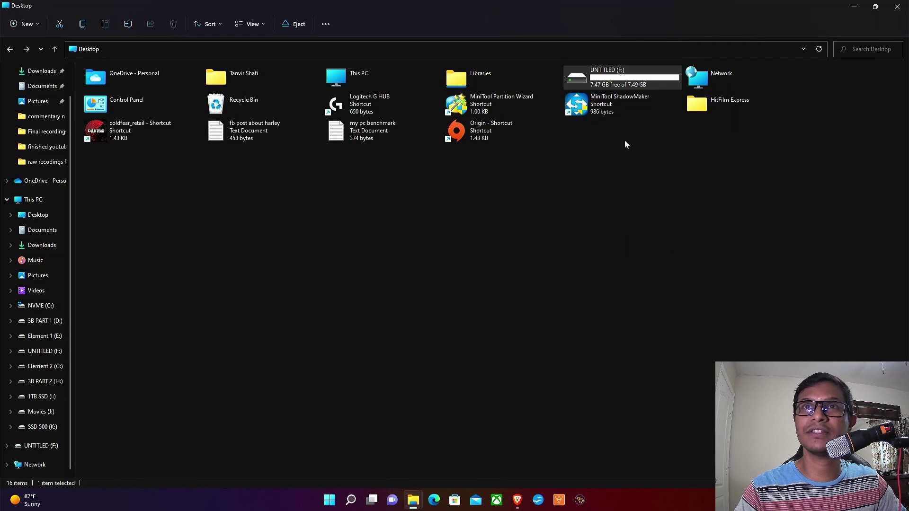
click(73, 169)
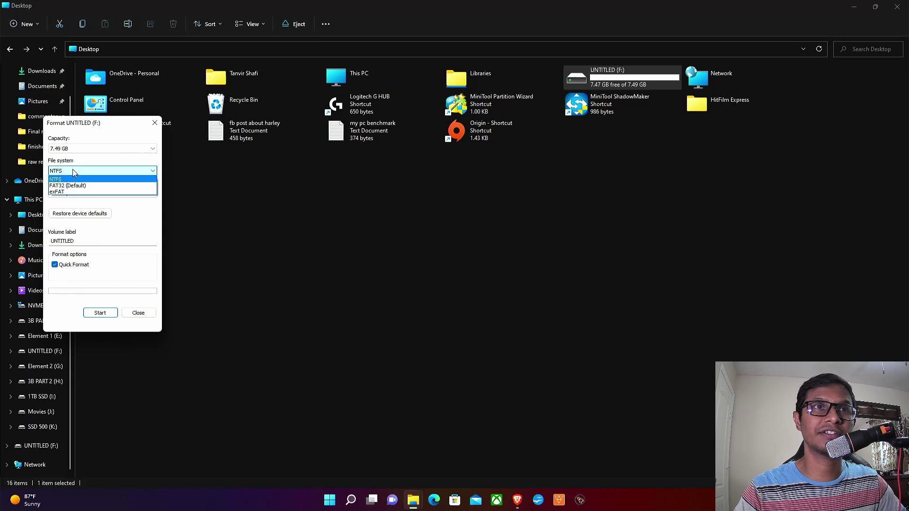
click(66, 187)
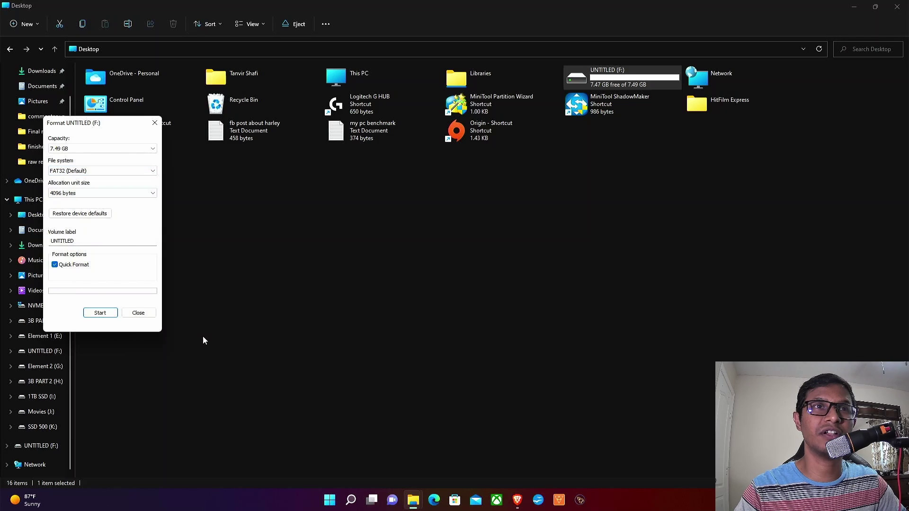
click(96, 314)
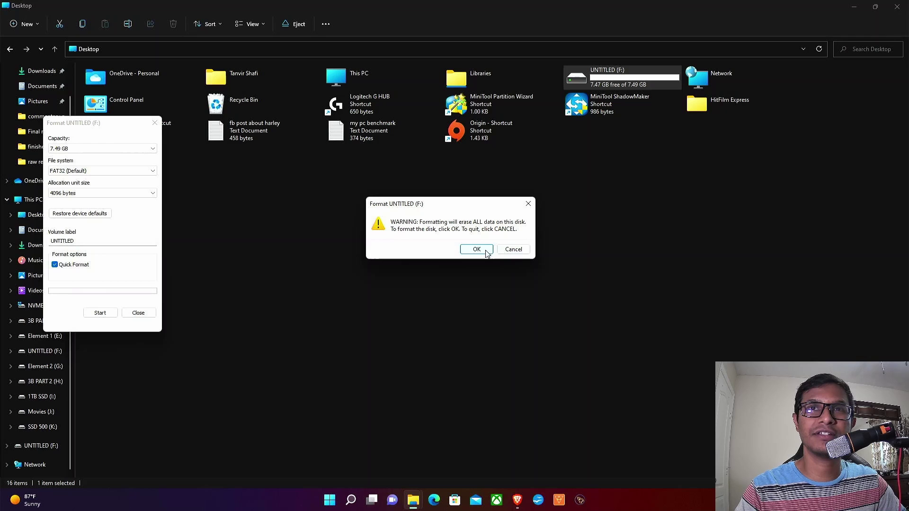
click(513, 250)
click(139, 313)
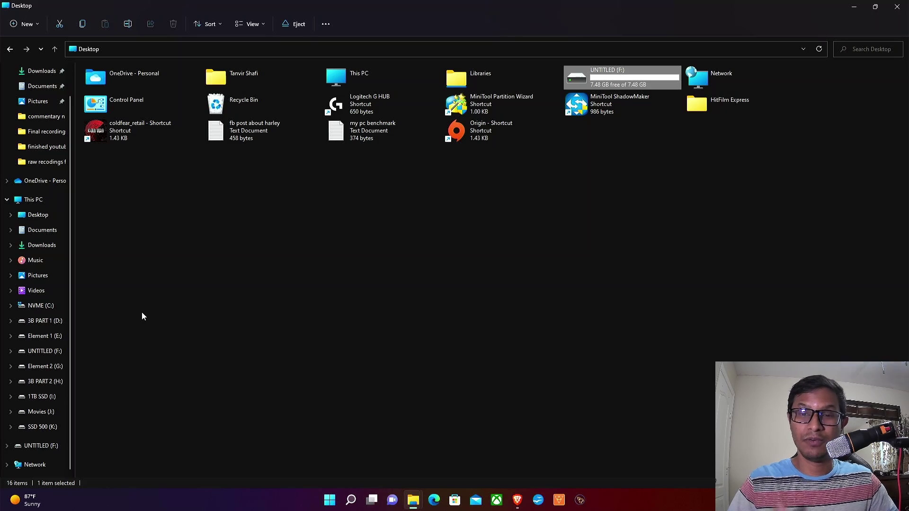
- Bring Brave forward and search the web for 'minitool' in a new tab
click(517, 500)
click(157, 7)
click(284, 7)
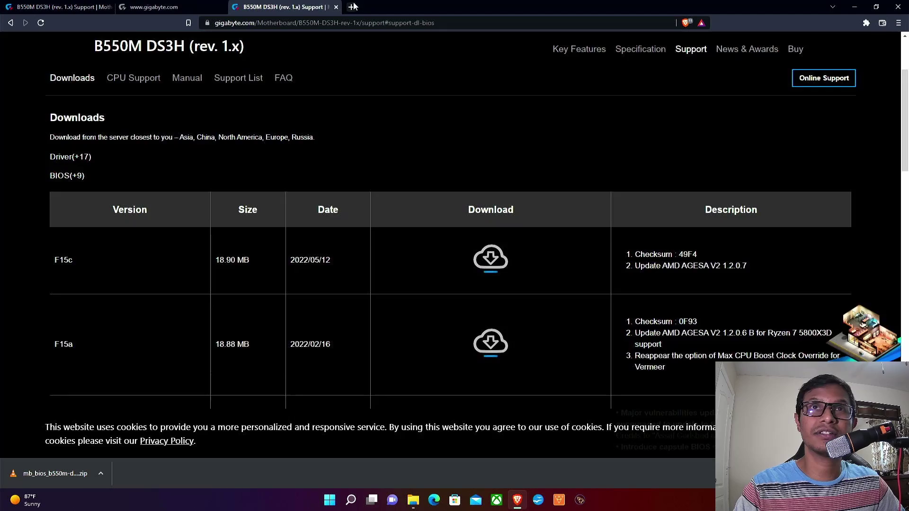
click(351, 7)
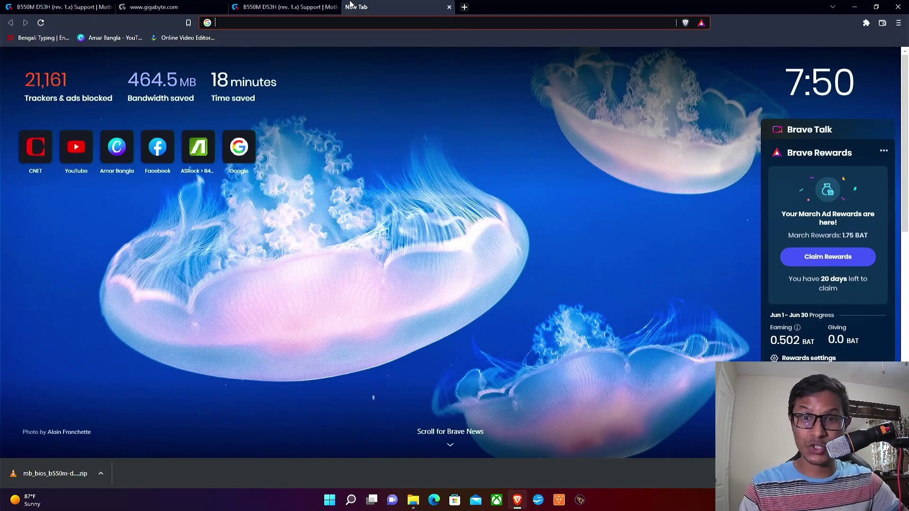
text(min)
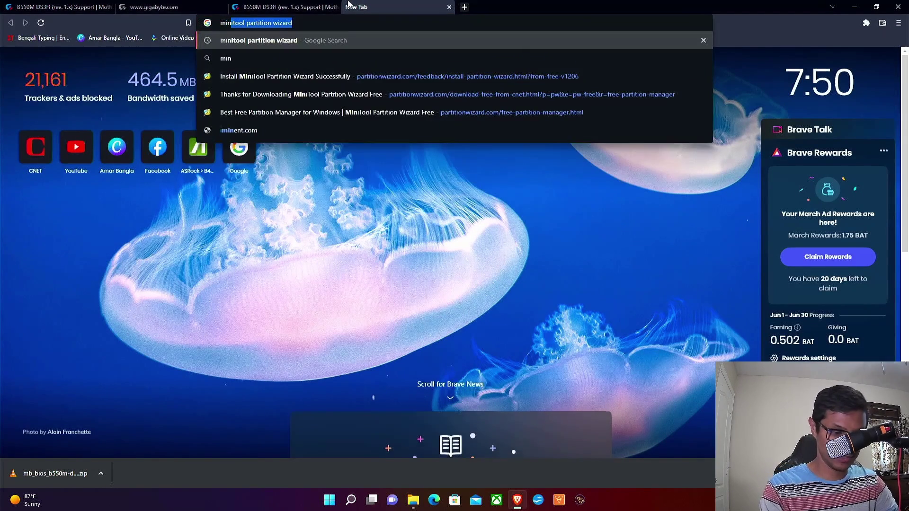
text(itool)
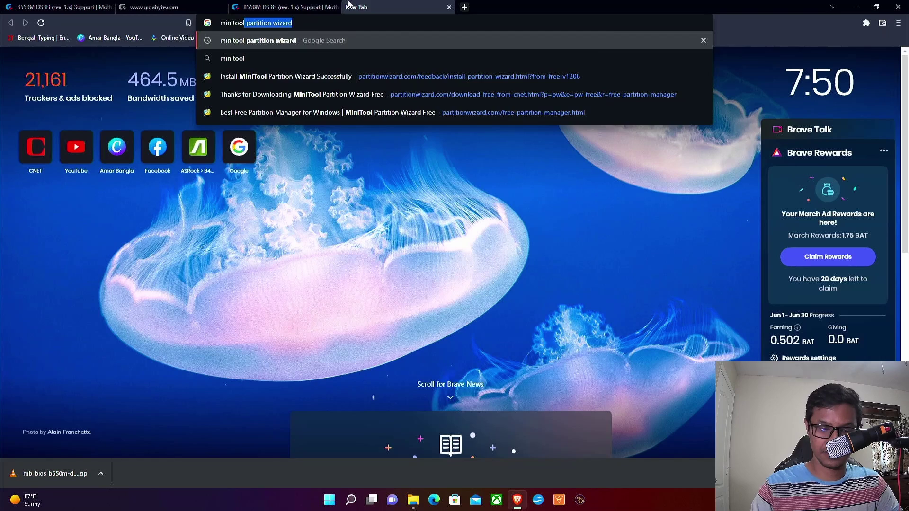
key(Return)
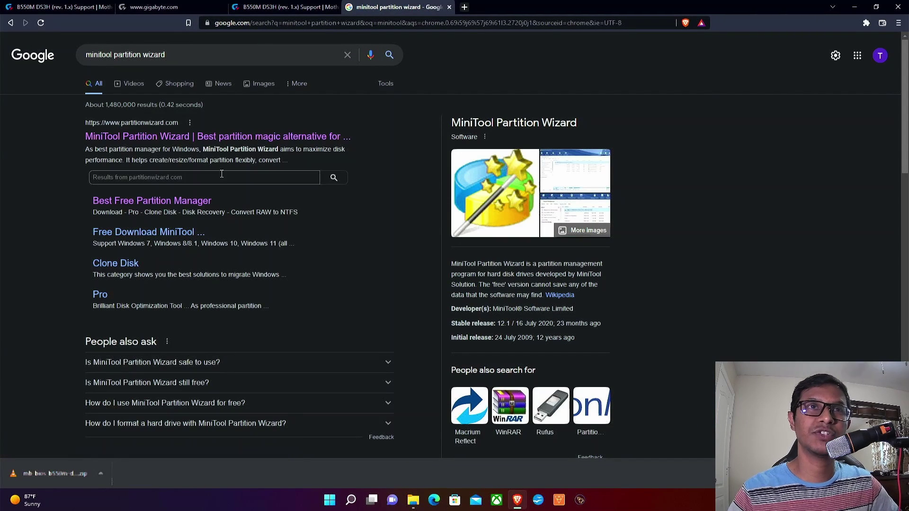
- Go to Partition Wizard Free on the MiniTool site, start the download, then cancel saving
click(169, 137)
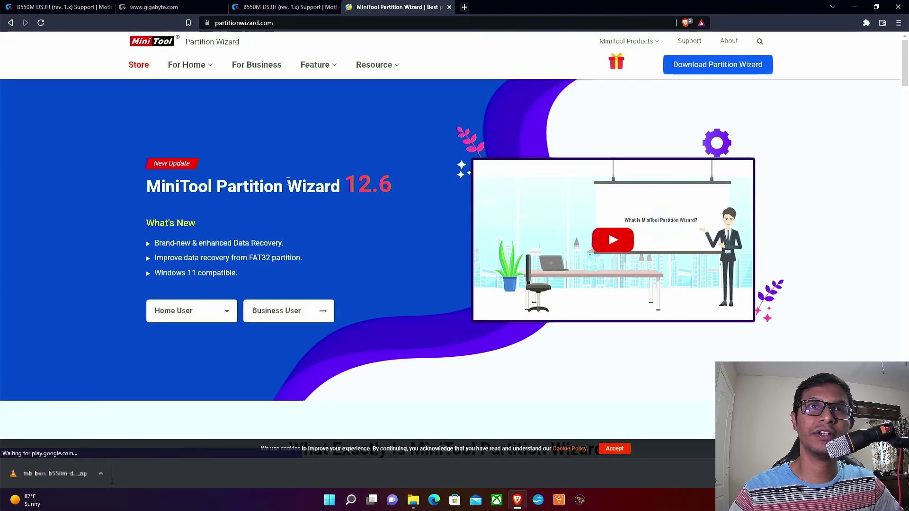
mouse_move(227, 317)
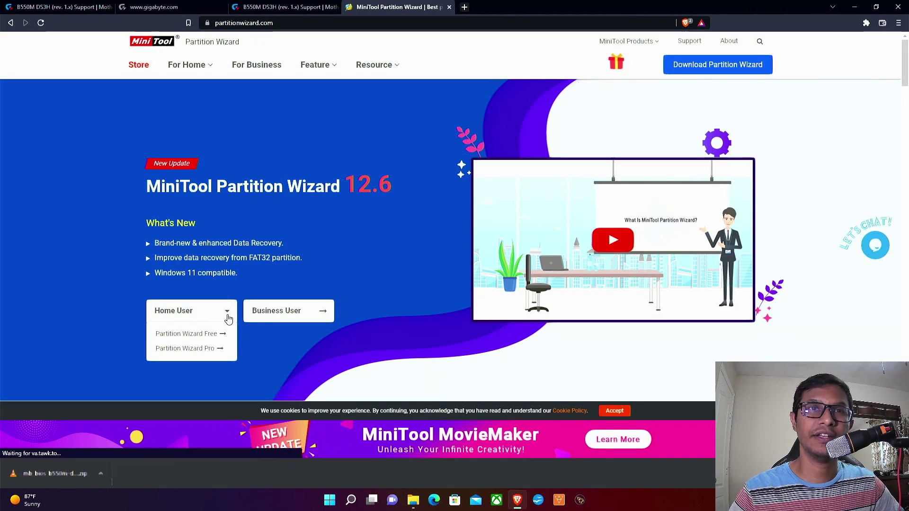
click(209, 336)
scroll(201, 351, down, 3)
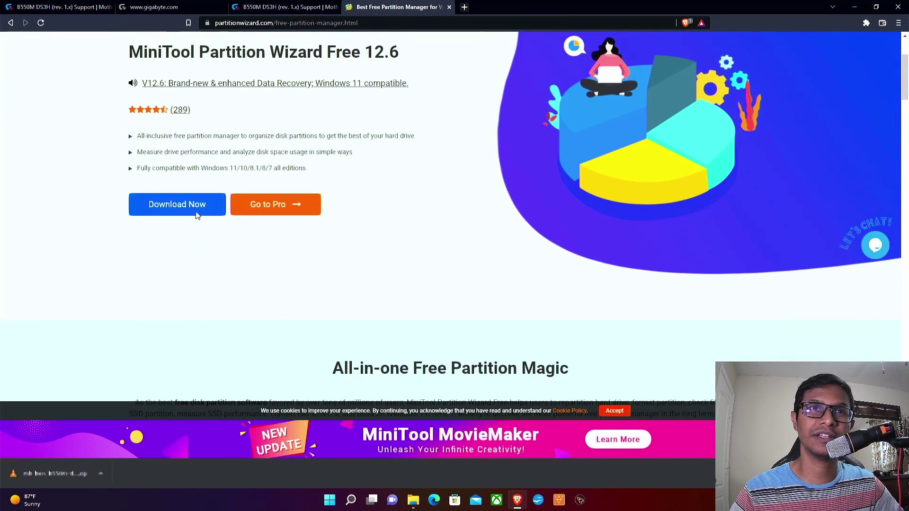
click(198, 204)
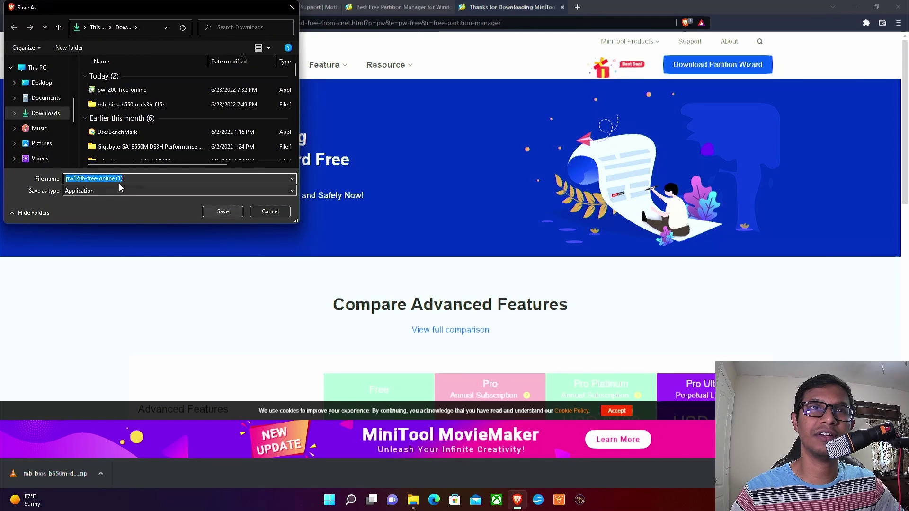
click(283, 211)
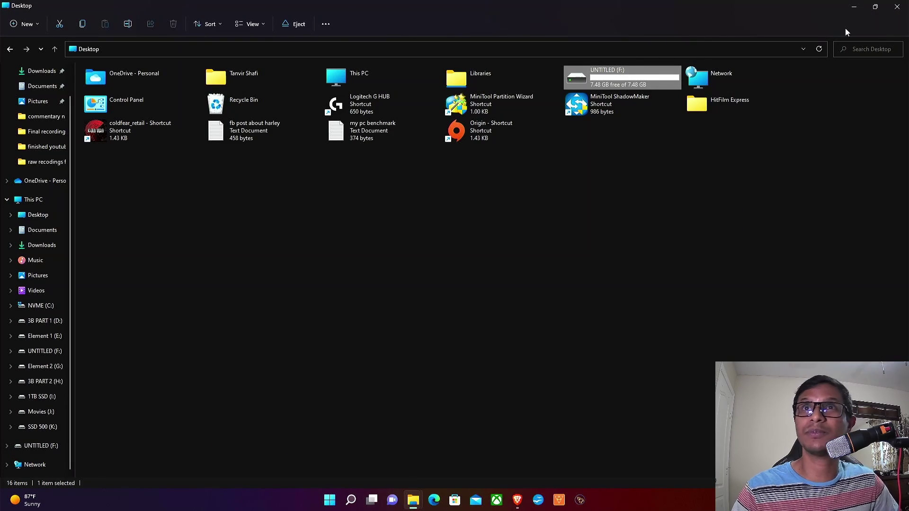
- Minimize both Explorer windows and launch MiniTool Partition Wizard from Start search as administrator
click(856, 7)
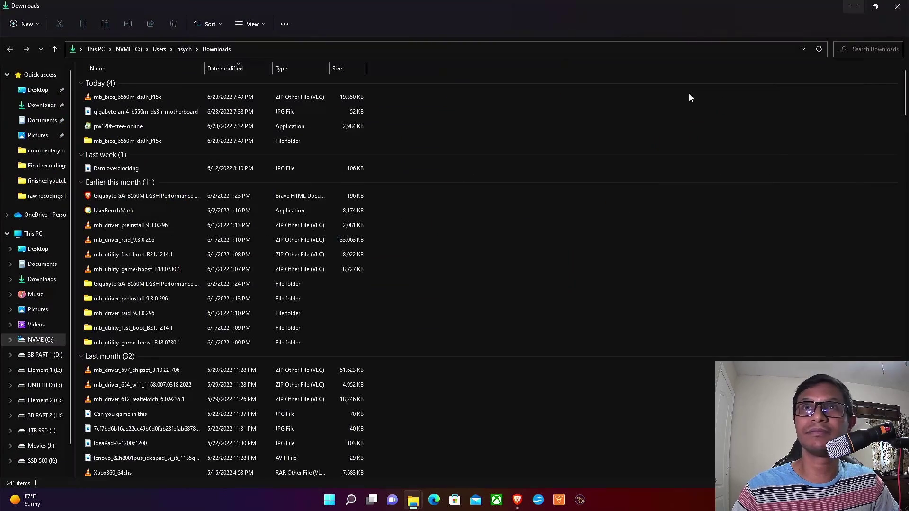
click(857, 7)
key(super+s)
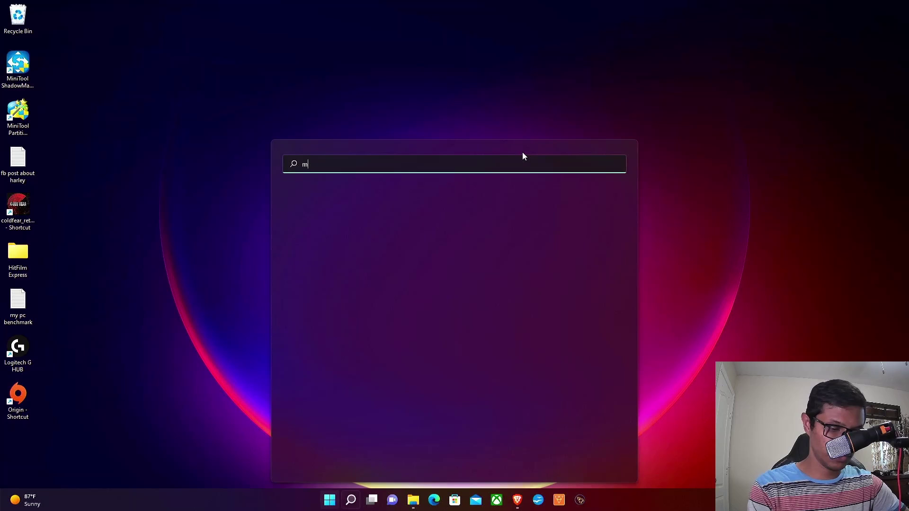
text(miniTool ShadowMaker)
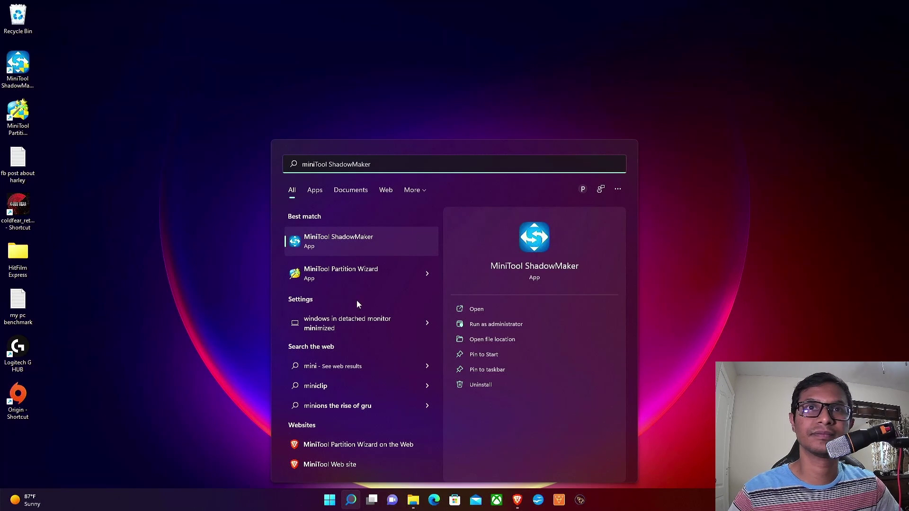
click(359, 272)
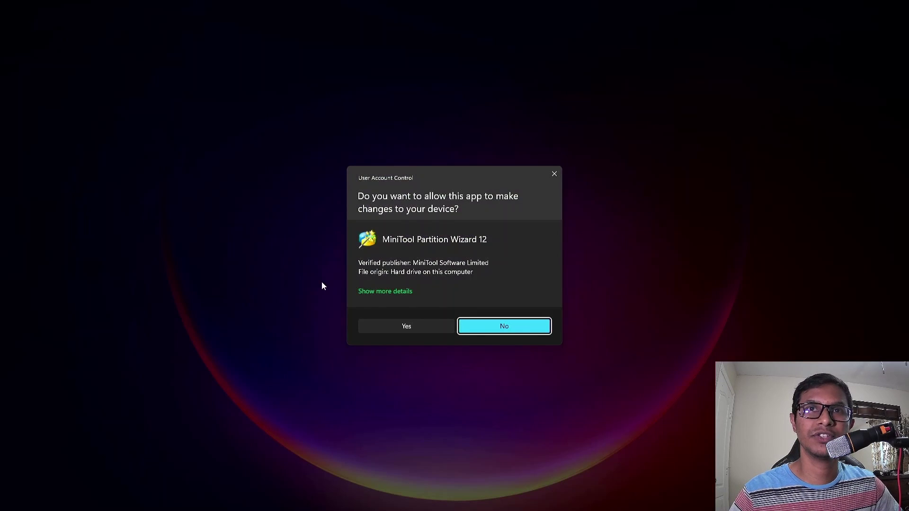
click(405, 326)
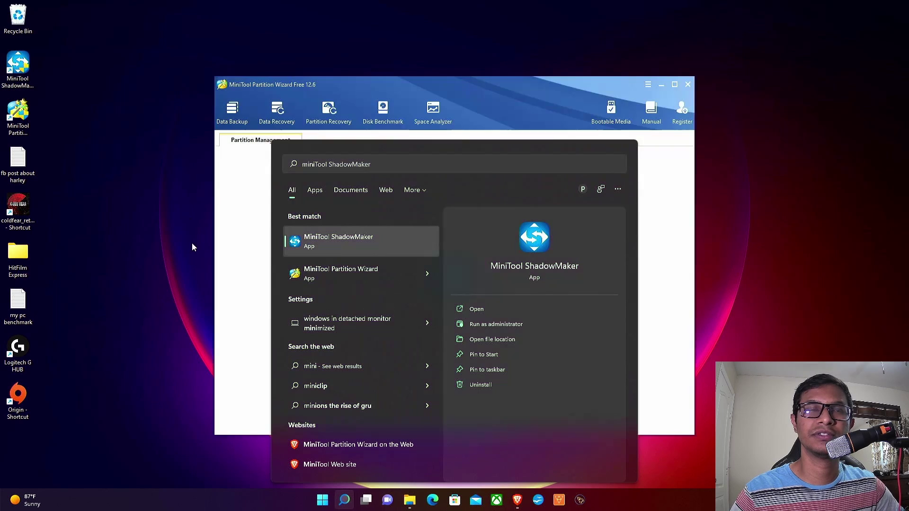
click(129, 260)
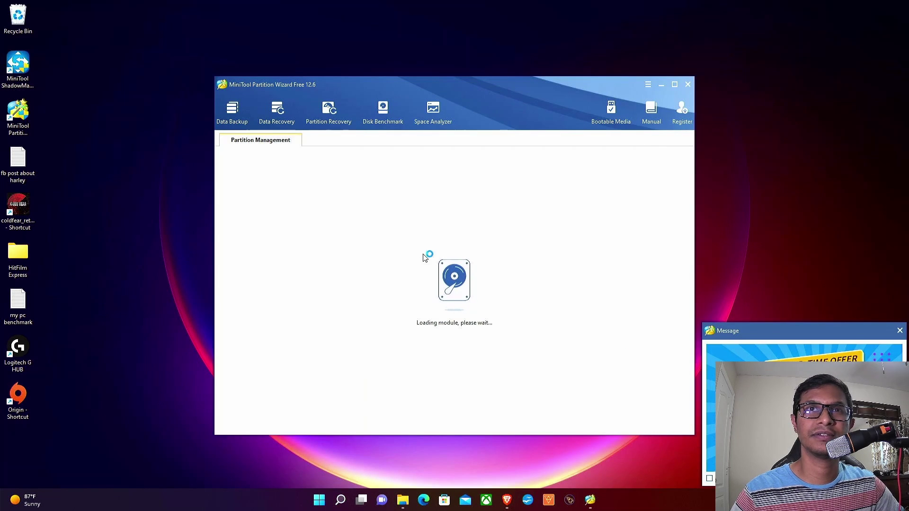
- Select Disk 6 (SMI USB DISK, 7.50 GB) and its FAT32 F:UNTITLED partition in the disk map
scroll(447, 388, down, 3)
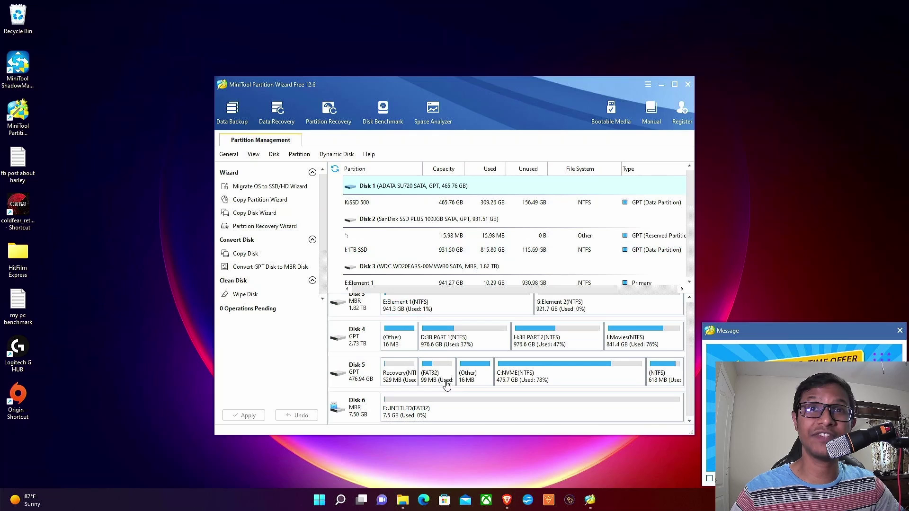
click(361, 413)
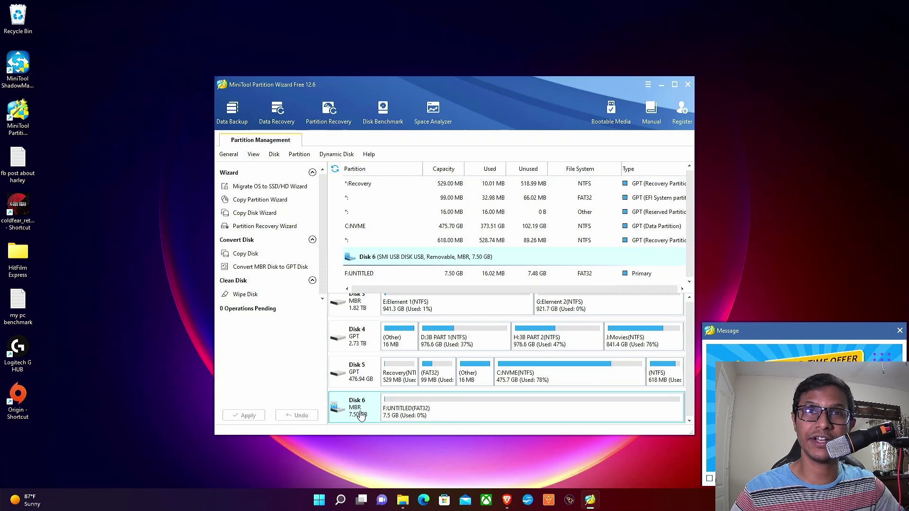
click(447, 412)
click(360, 412)
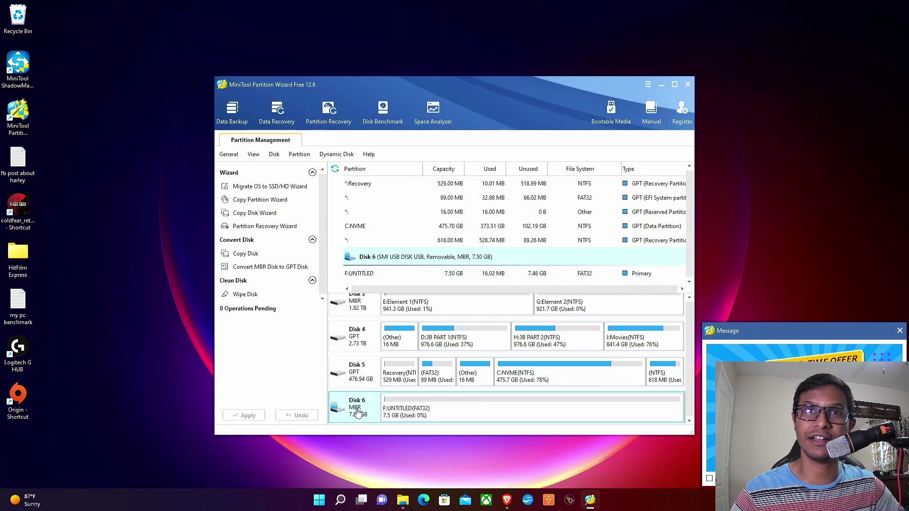
click(429, 410)
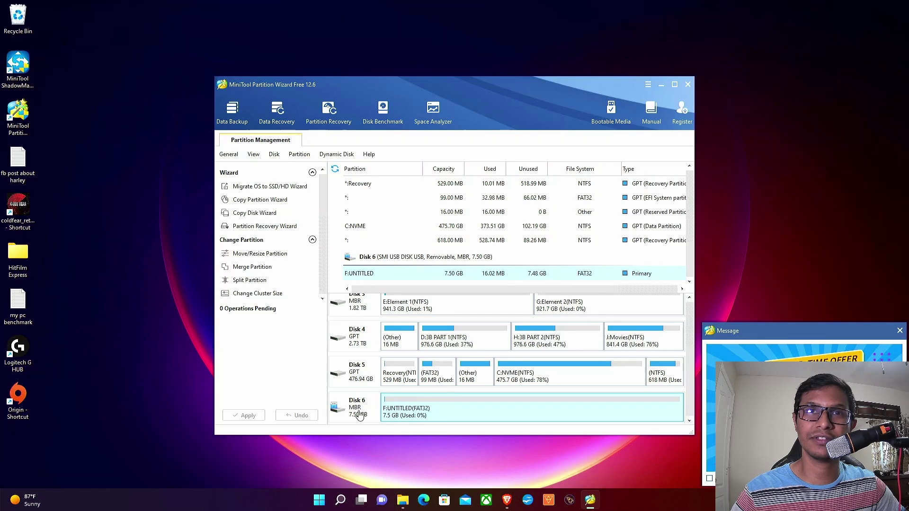
- Queue a FAT32 format of the F:UNTITLED partition, then quit MiniTool Partition Wizard
right_click(432, 413)
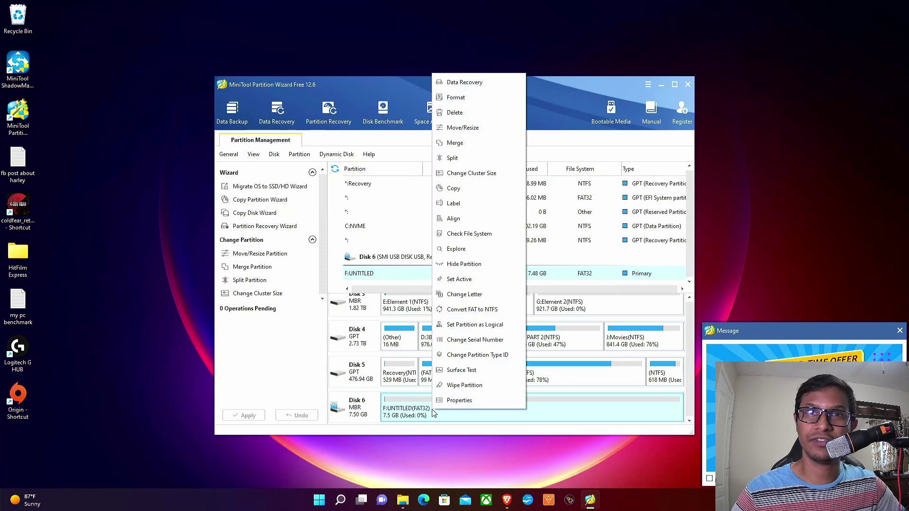
click(462, 99)
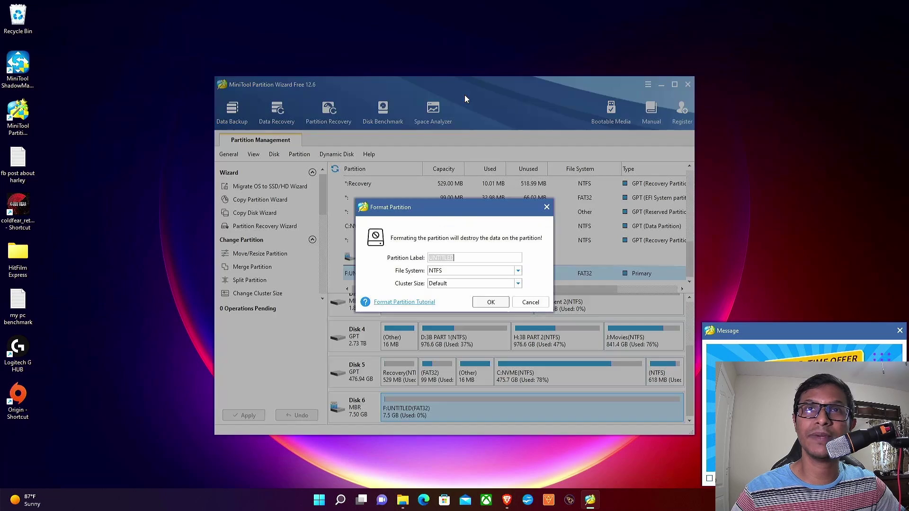
click(519, 272)
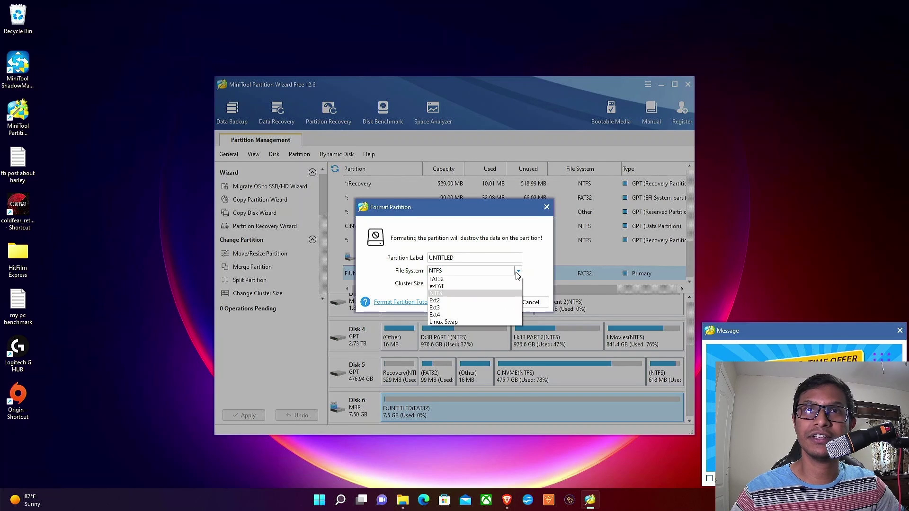
click(450, 280)
click(488, 304)
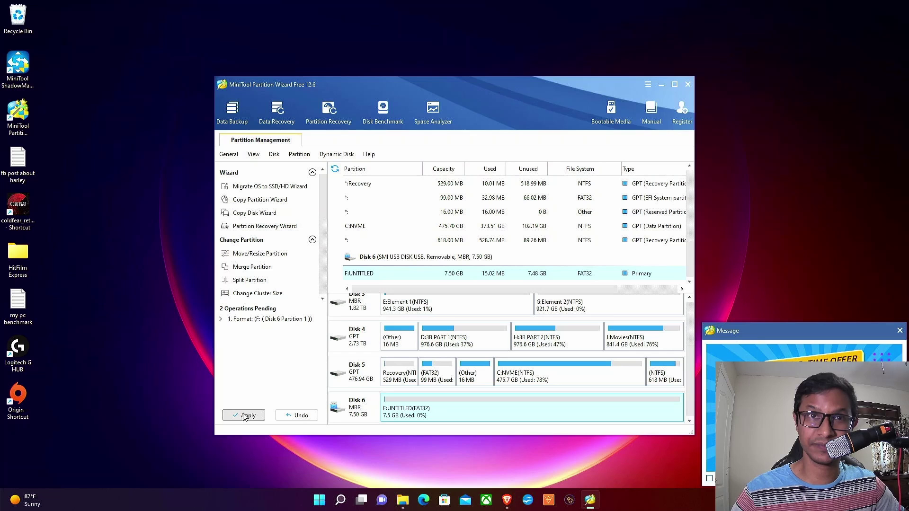
click(688, 85)
click(433, 285)
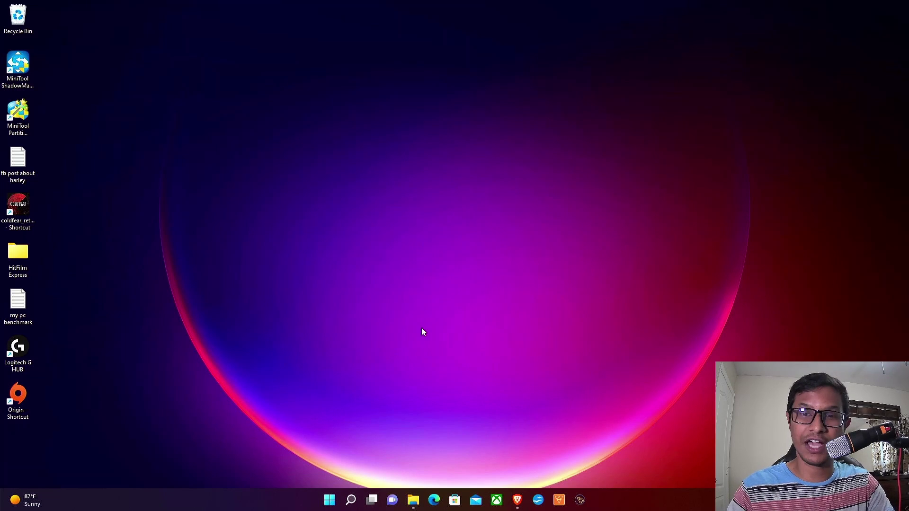
- Copy B55MDS3H.15c from the mb_bios_b550m-ds3h_f15c folder and paste it onto UNTITLED (F:)
mouse_move(411, 497)
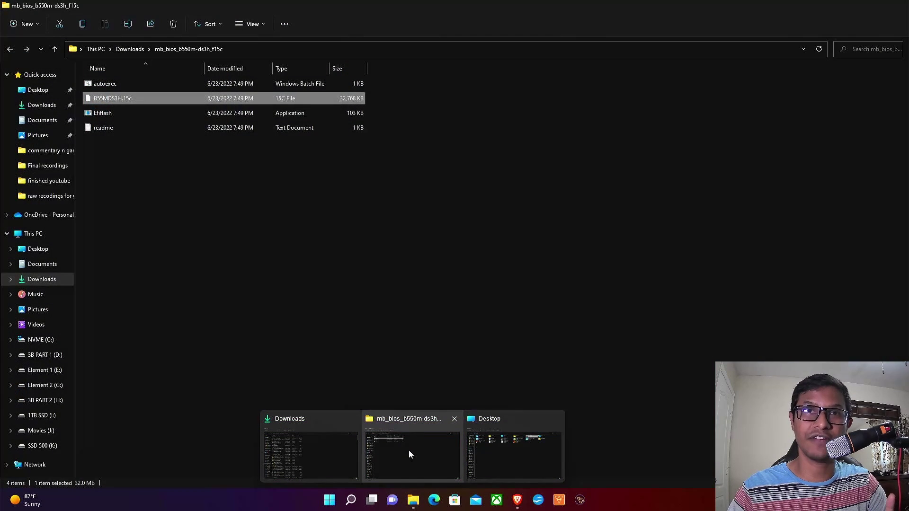
click(408, 451)
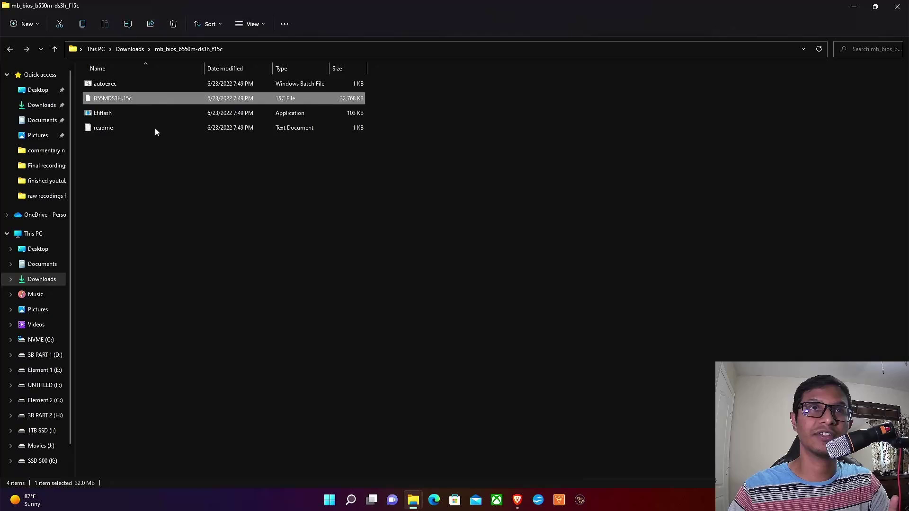
click(116, 98)
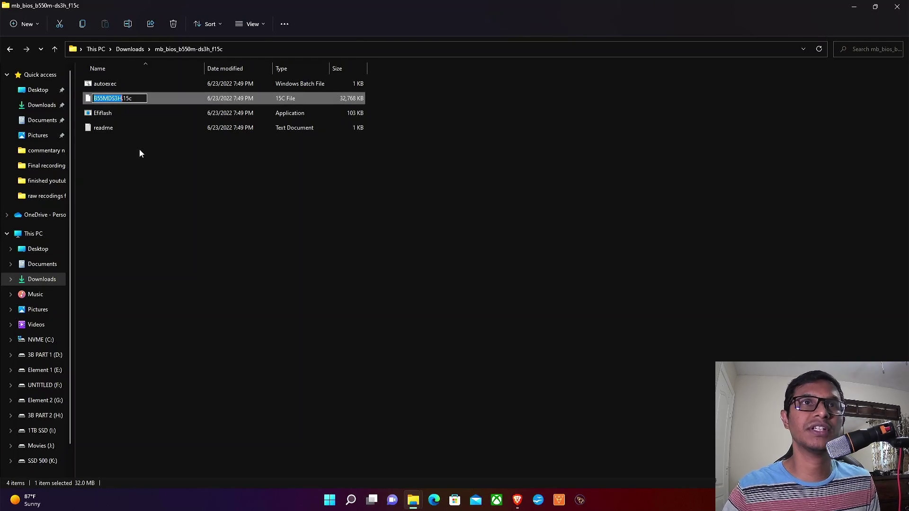
key(Escape)
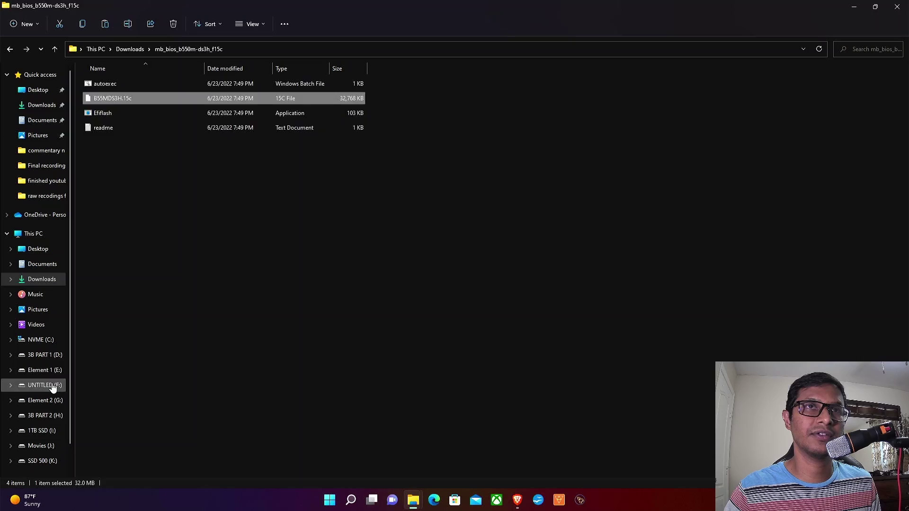
click(47, 385)
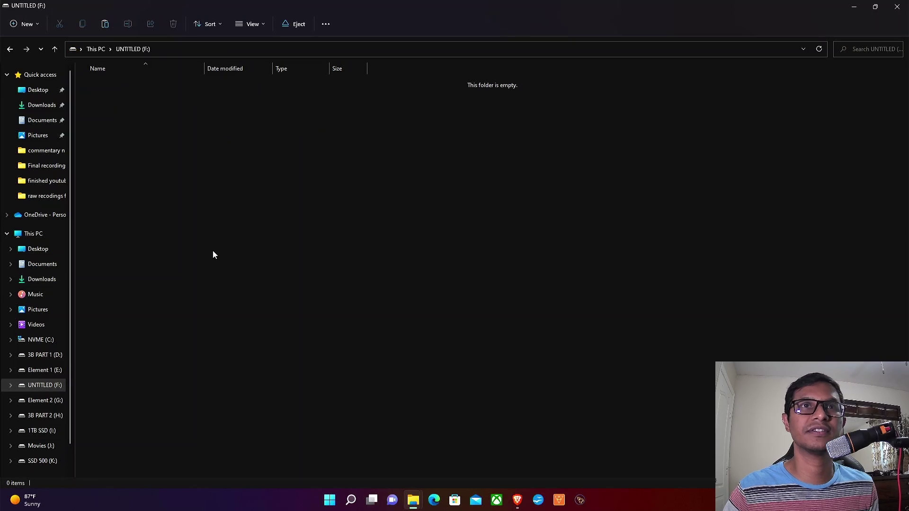
key(ctrl+v)
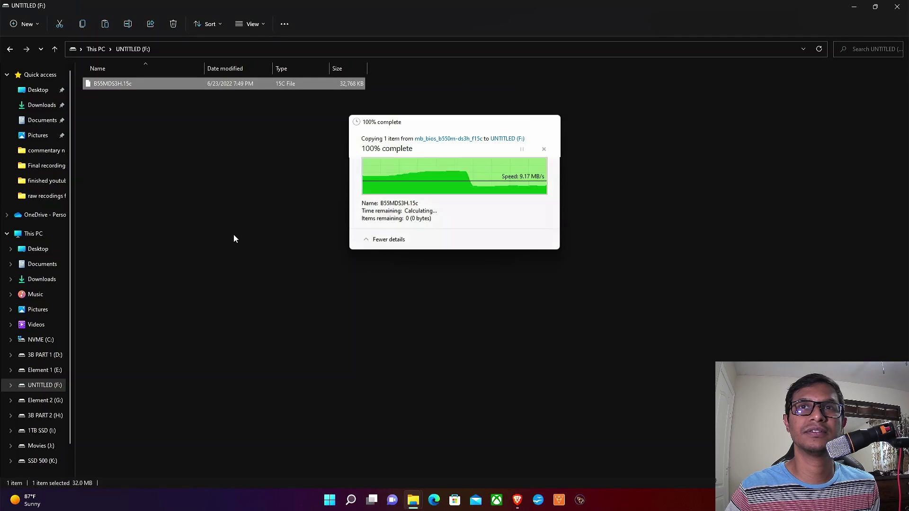
click(287, 218)
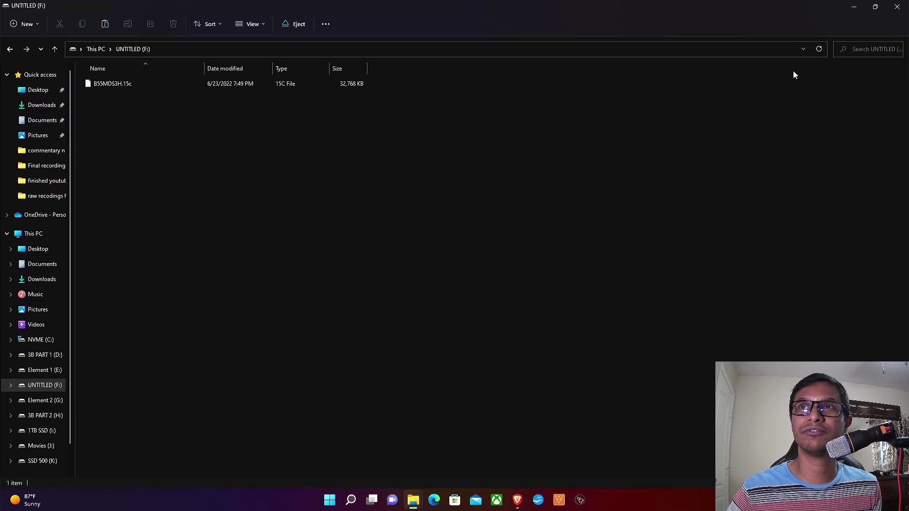
- Close the USB drive, Desktop and Downloads Explorer windows and bring up the restart options
click(898, 8)
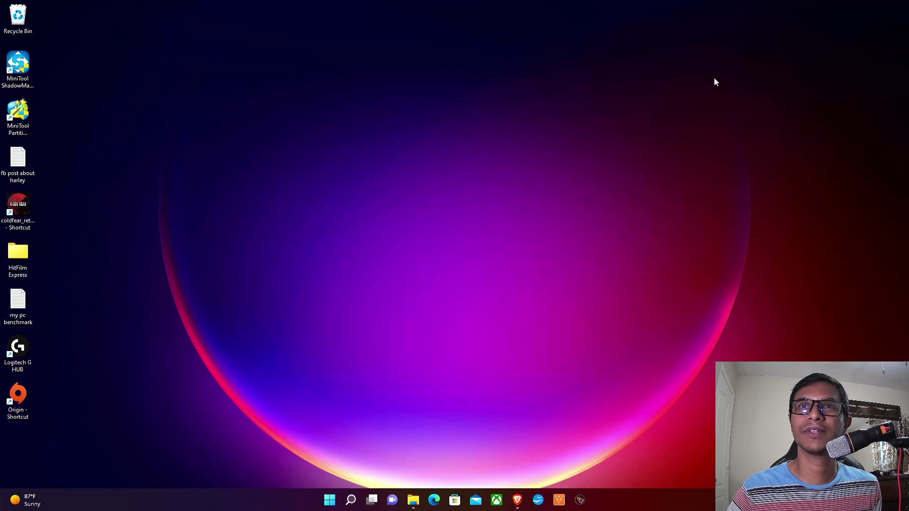
mouse_move(414, 500)
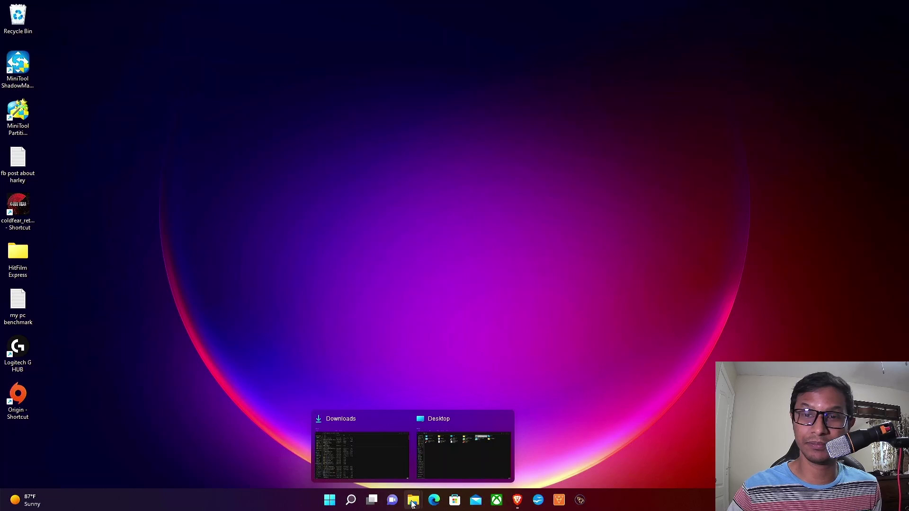
click(506, 419)
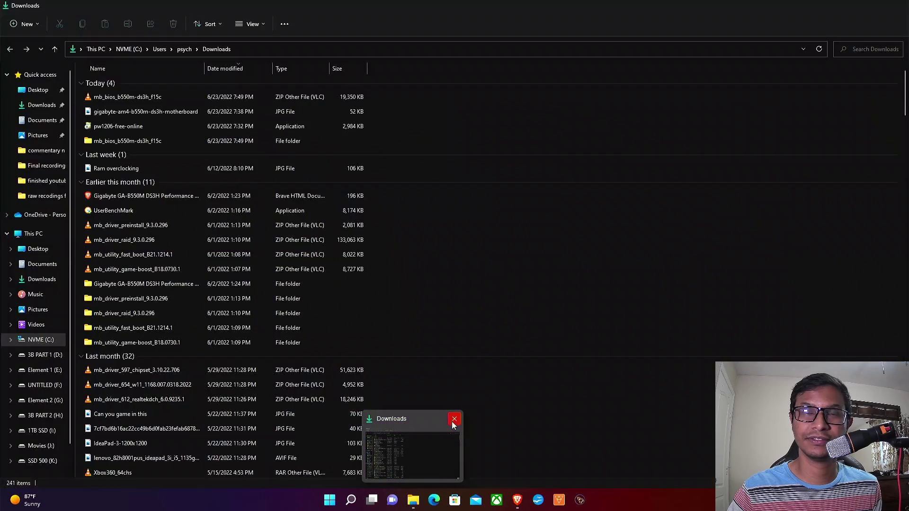
click(453, 420)
click(326, 502)
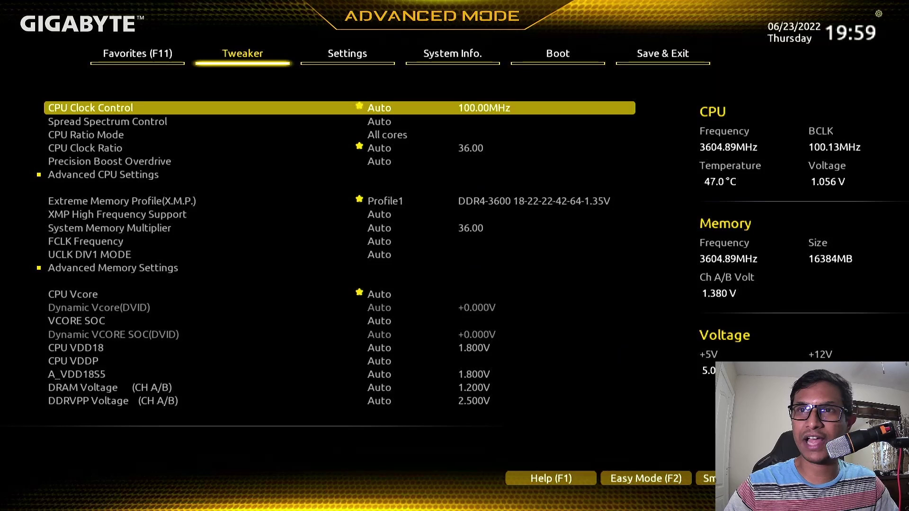
- In Q-Flash, update the BIOS from the SMI USB drive using the B55MDS3H.15c file
key(F8)
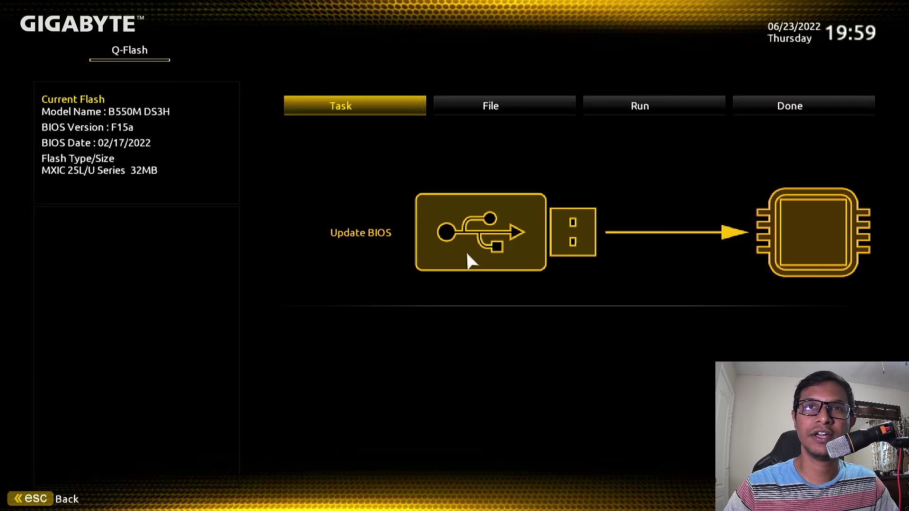
click(473, 226)
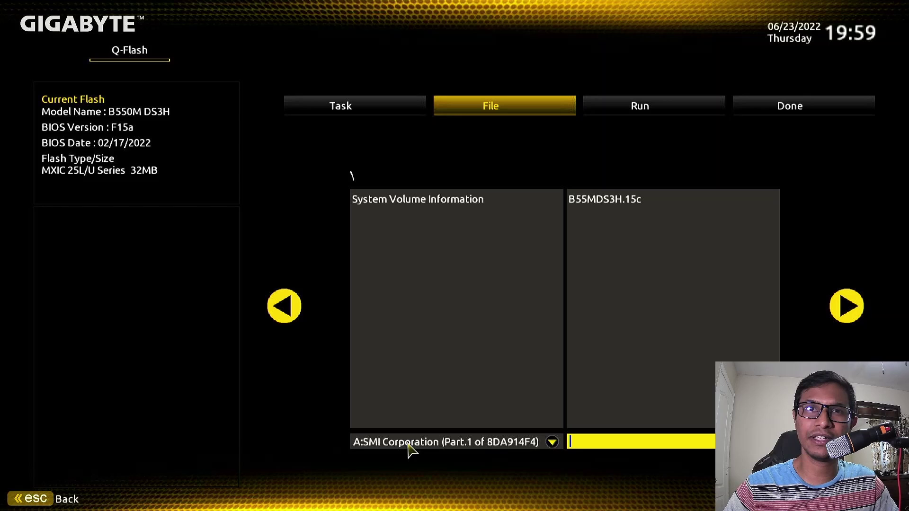
click(497, 447)
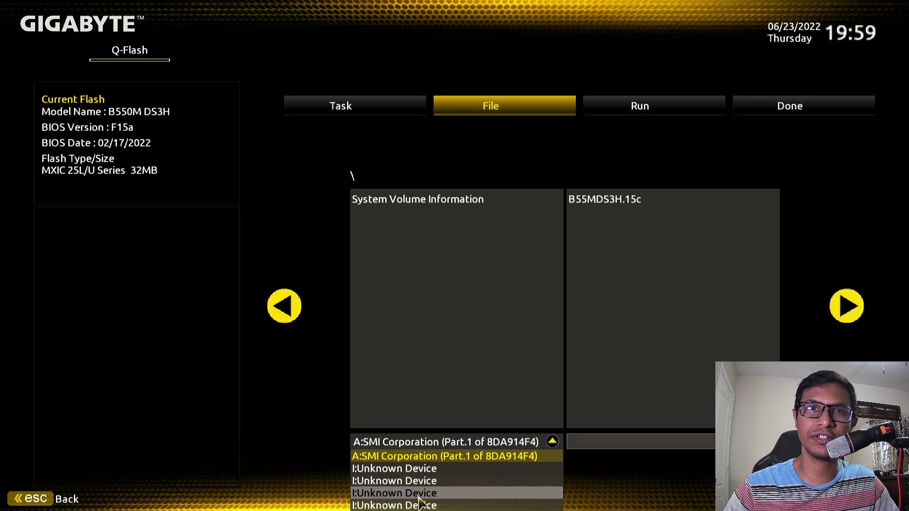
scroll(428, 487, down, 2)
scroll(428, 490, up, 2)
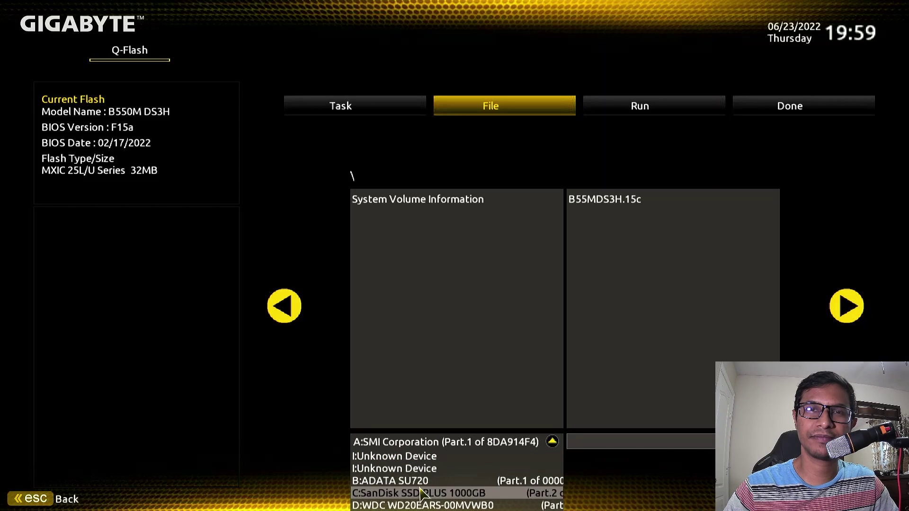
click(418, 458)
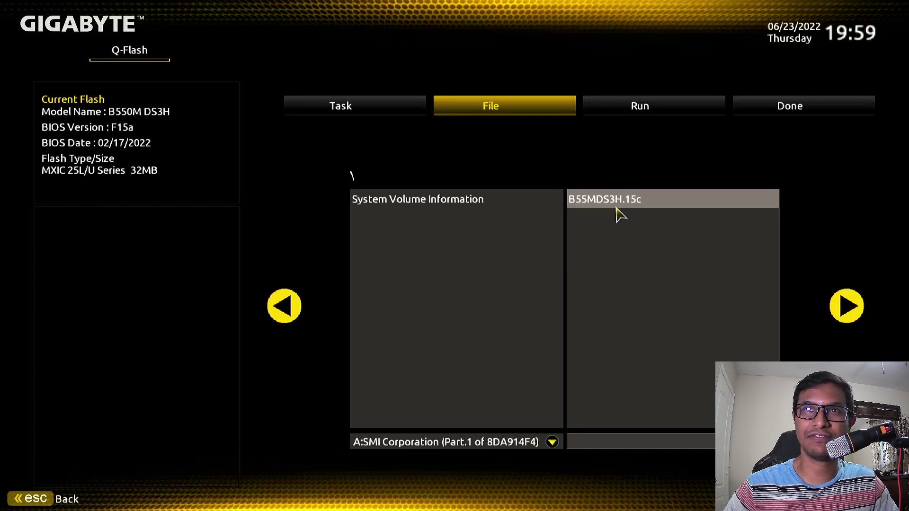
click(619, 210)
click(630, 201)
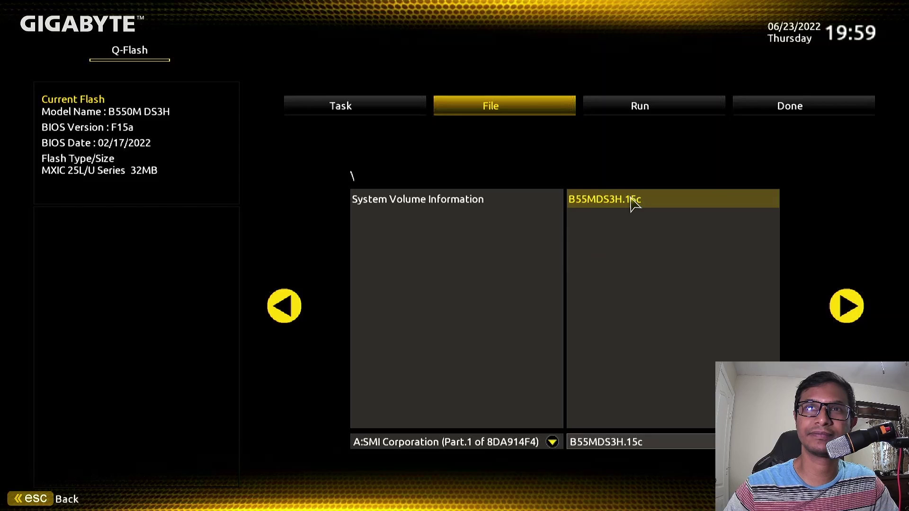
- Confirm and start the Q-Flash update from F15a to F15c, then wait for the reboot
click(855, 309)
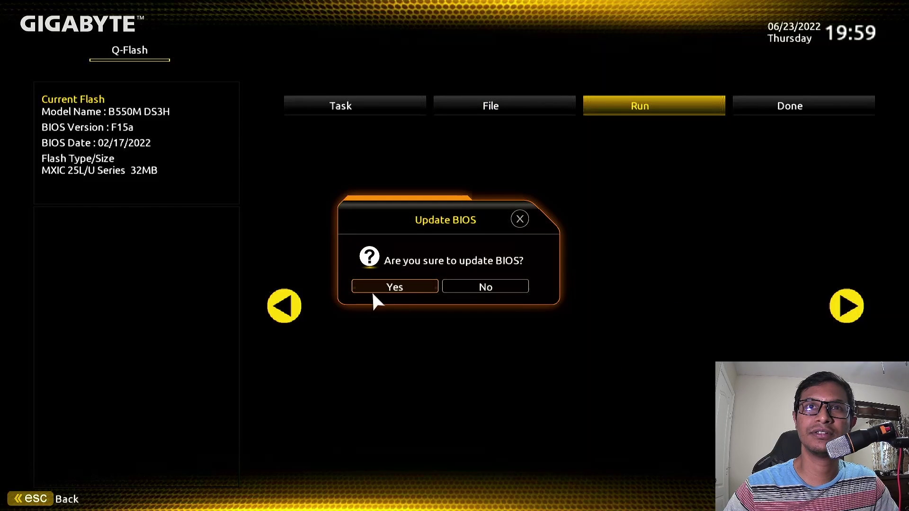
click(399, 286)
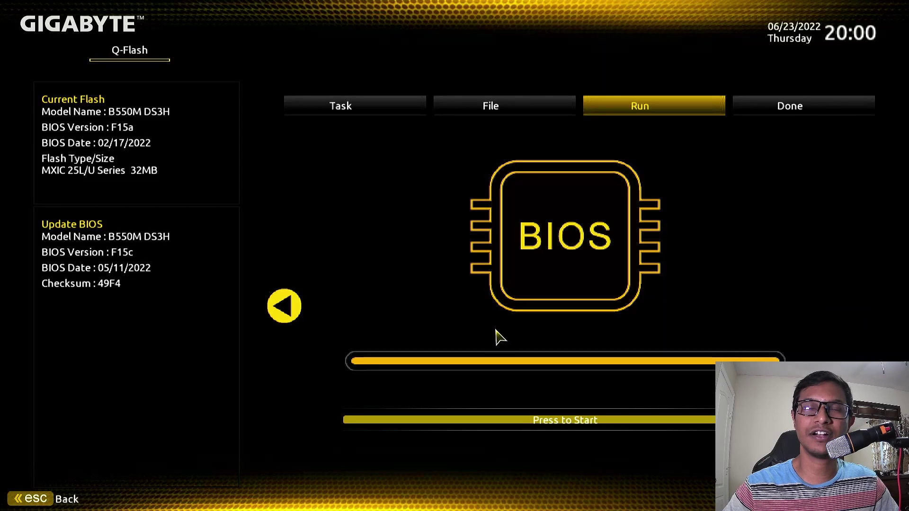
click(552, 425)
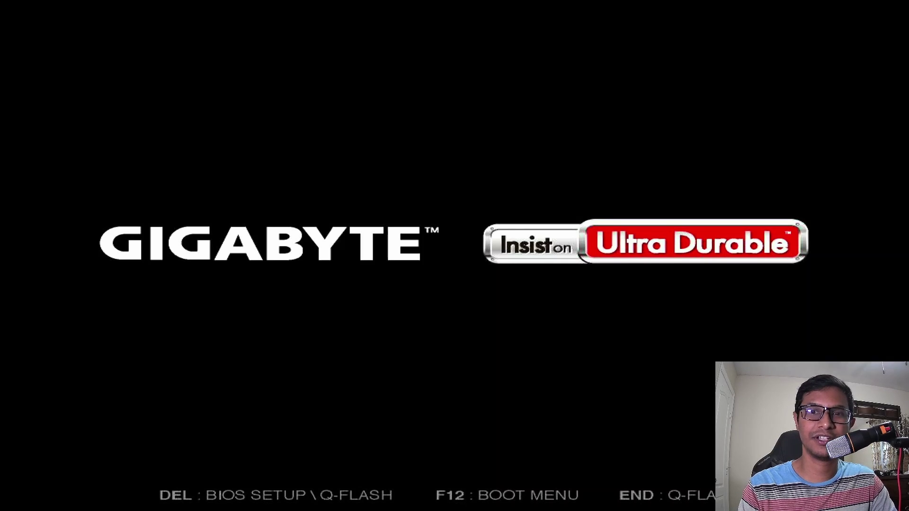
- Enter BIOS setup with Del and switch to Easy Mode showing BIOS Ver. F15c
key(Delete)
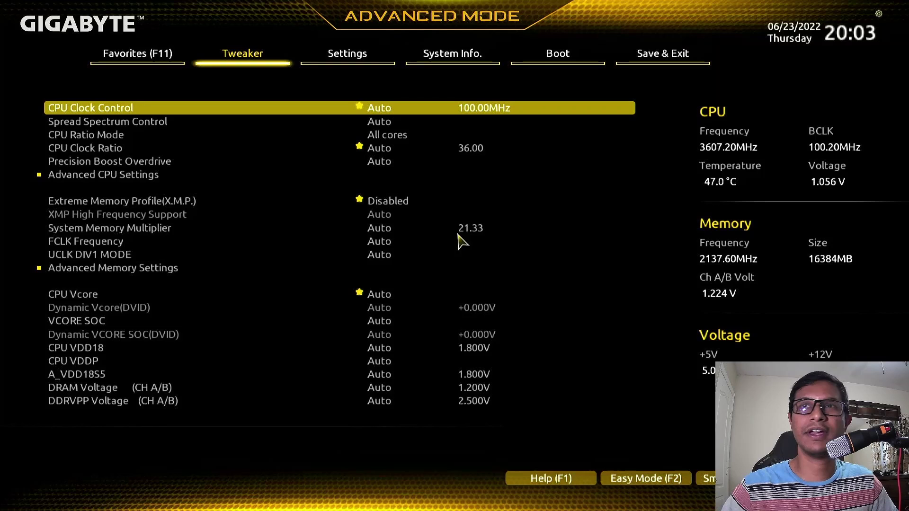
click(630, 478)
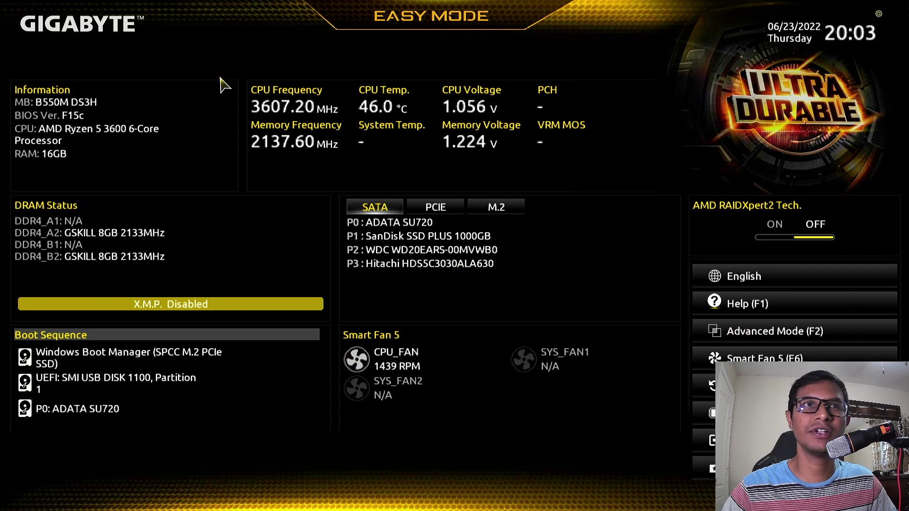